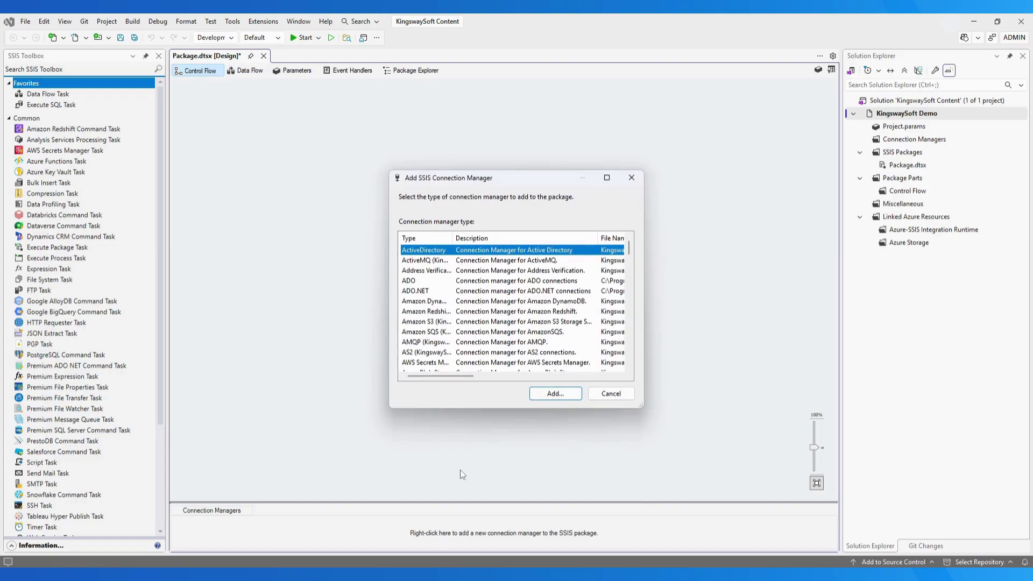
- Add a Google Analytics (KingswaySoft) connection manager to the SSIS package
{"action": "left_click_drag", "start_coordinate": [453, 237], "coordinate": [501, 235]}
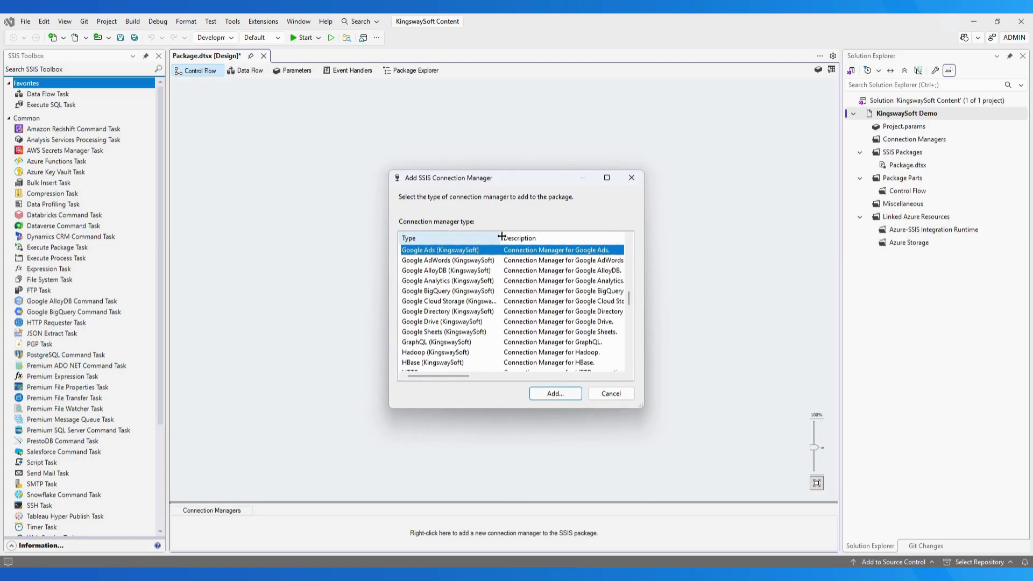
{"action": "key", "text": "Down"}
{"action": "key", "text": "Down"}
{"action": "key", "text": "Down"}
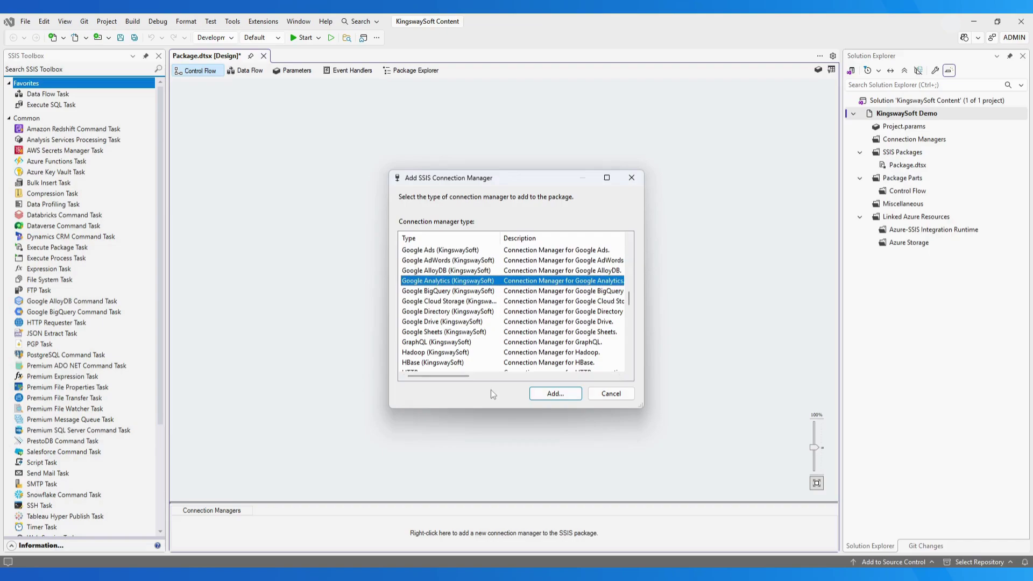
{"action": "left_click", "coordinate": [575, 395]}
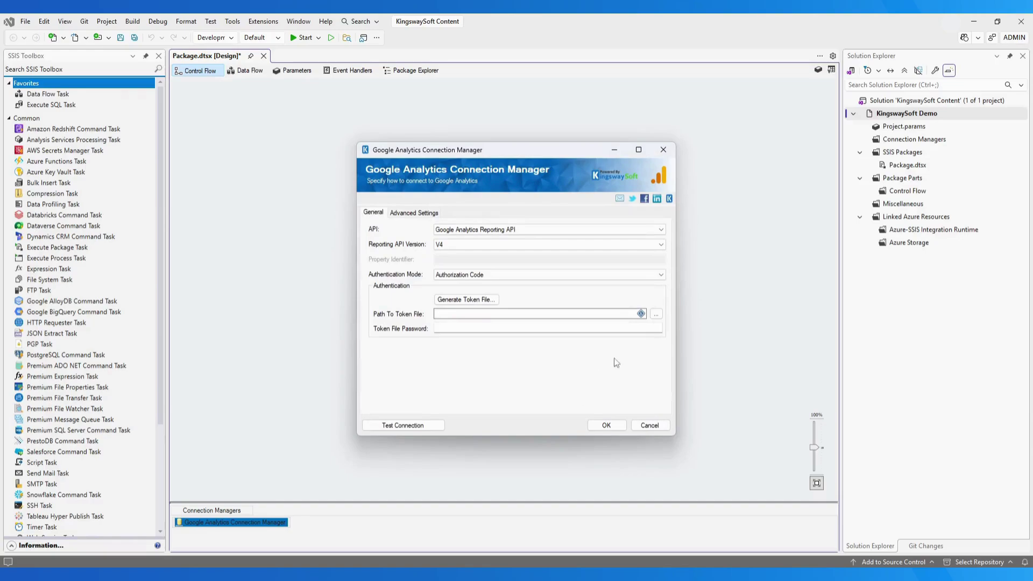
- Set the connection's API to Google Analytics Data API and paste in the property identifier
{"action": "left_click", "coordinate": [654, 228]}
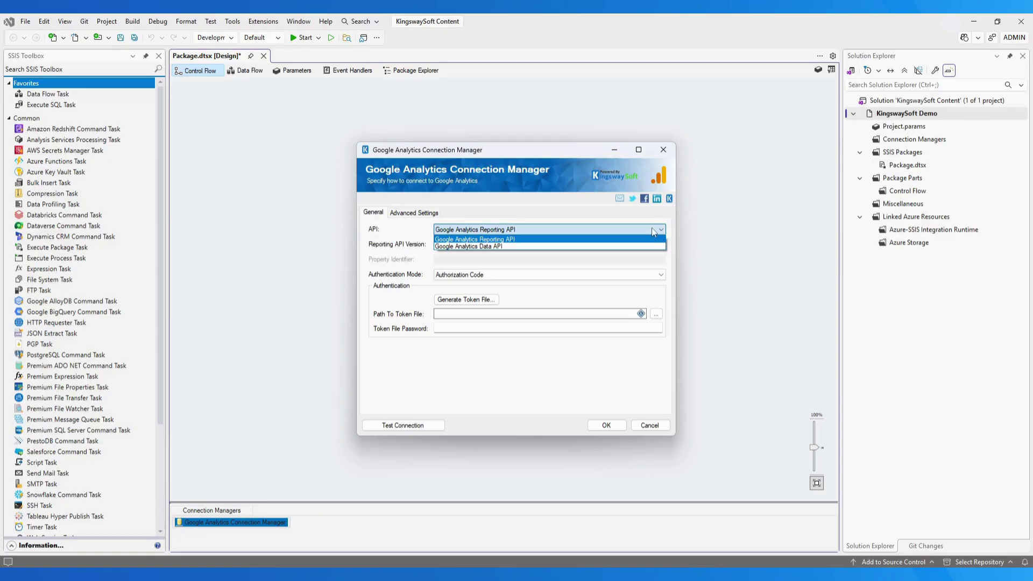
{"action": "left_click", "coordinate": [652, 247]}
{"action": "left_click", "coordinate": [649, 259]}
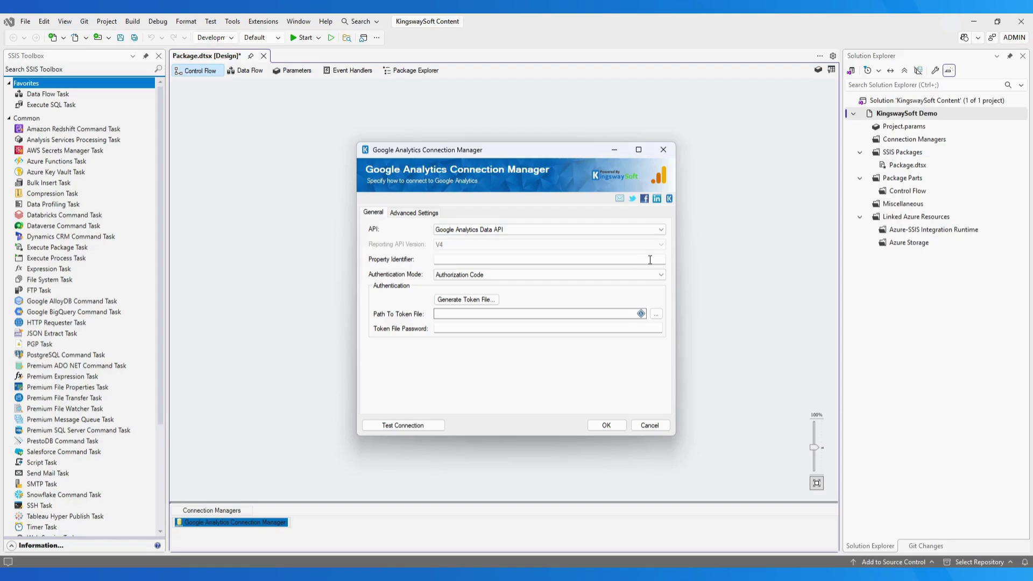
{"action": "key", "text": "ctrl+v"}
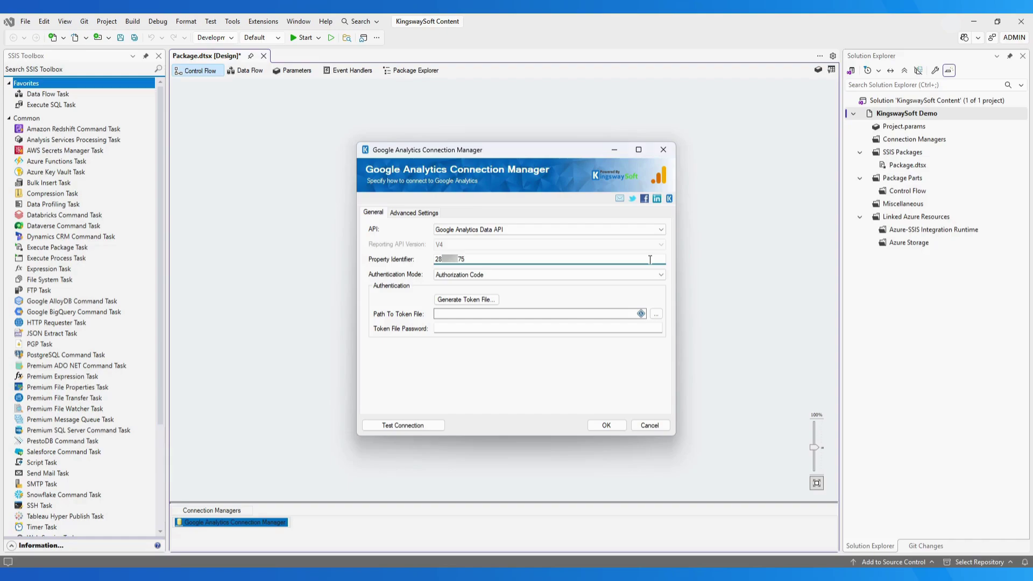
- Start generating a token file, view the KingswaySoft app option, and set the app type to My Own App
{"action": "left_click", "coordinate": [483, 301]}
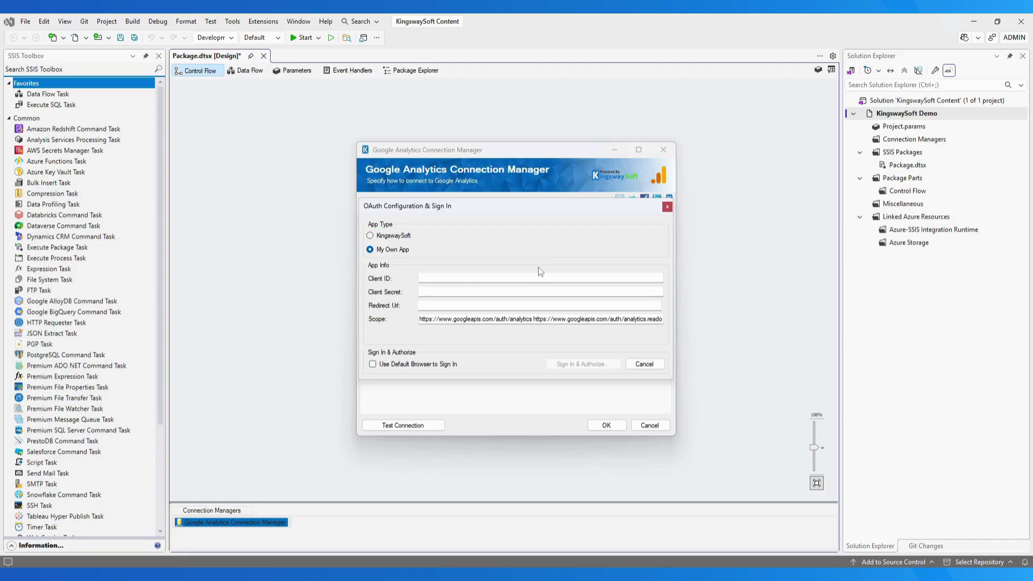
{"action": "left_click", "coordinate": [370, 236]}
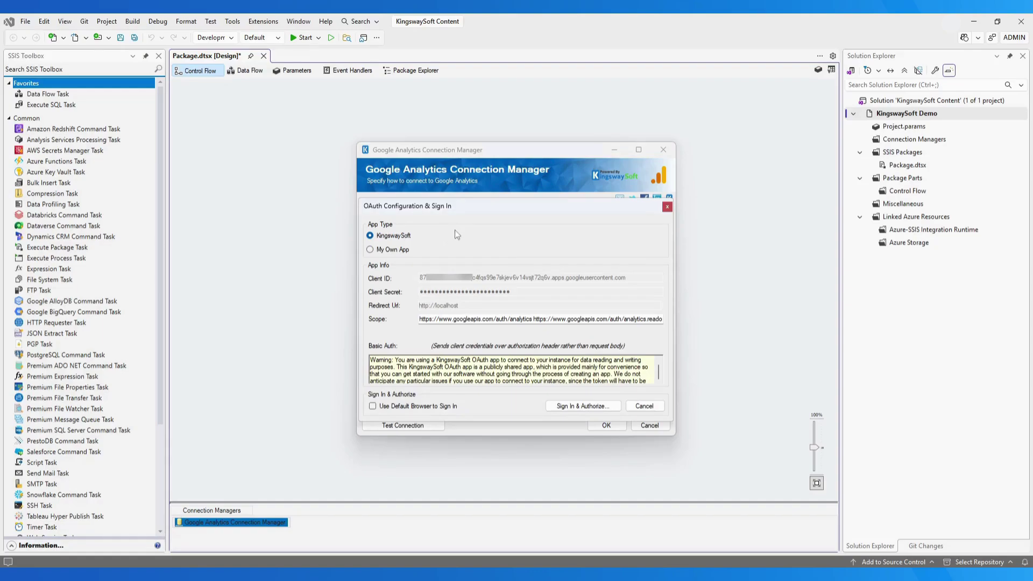
{"action": "left_click", "coordinate": [388, 249]}
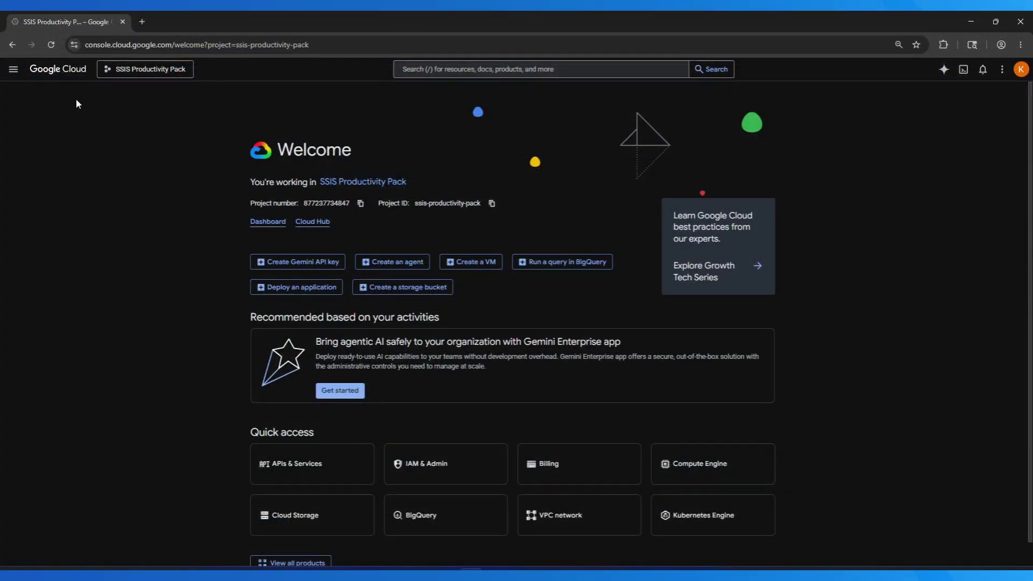
- In the Google Cloud console, search the API Library for "Google Analytics Data API" and open its product details to check whether it is enabled
{"action": "left_click", "coordinate": [14, 69]}
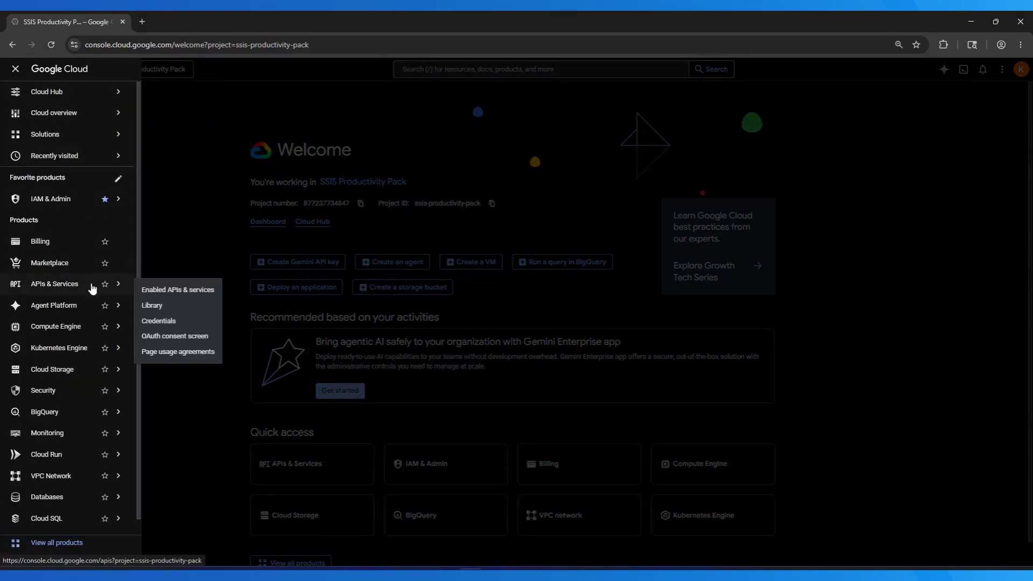
{"action": "left_click", "coordinate": [90, 290]}
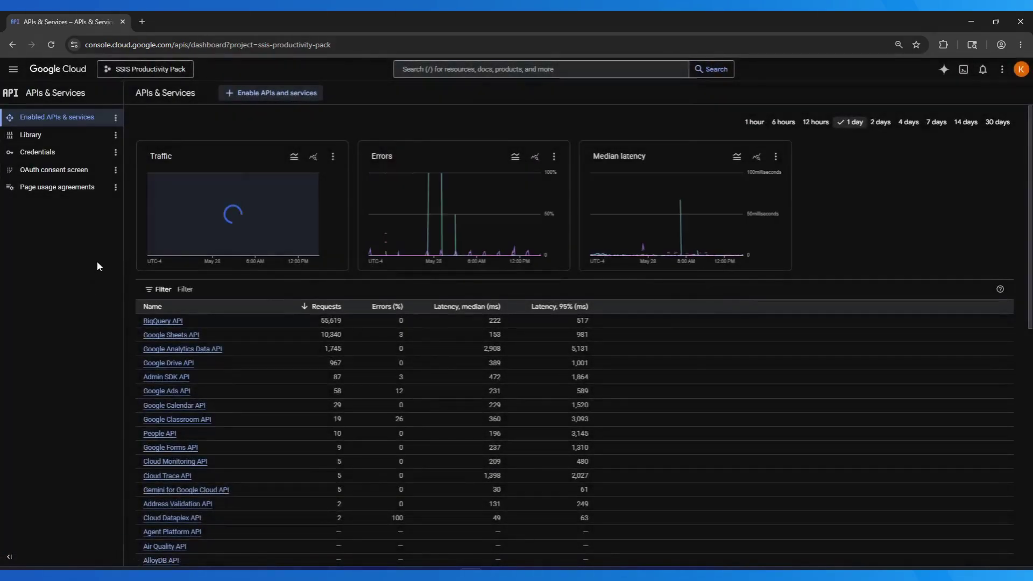
{"action": "left_click", "coordinate": [91, 137]}
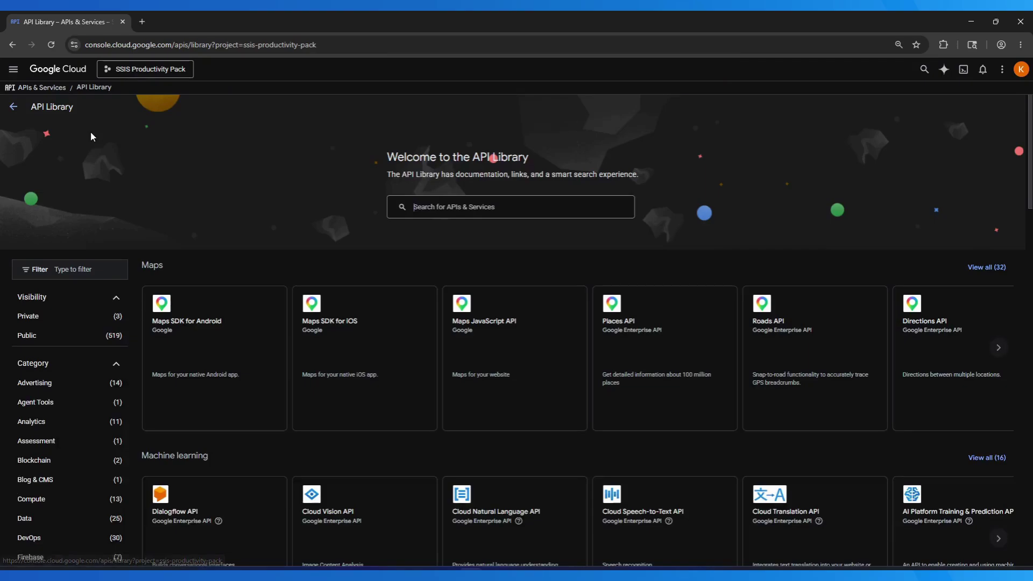
{"action": "left_click", "coordinate": [542, 210]}
{"action": "type", "text": "Google Analytics Data API"}
{"action": "key", "text": "Return"}
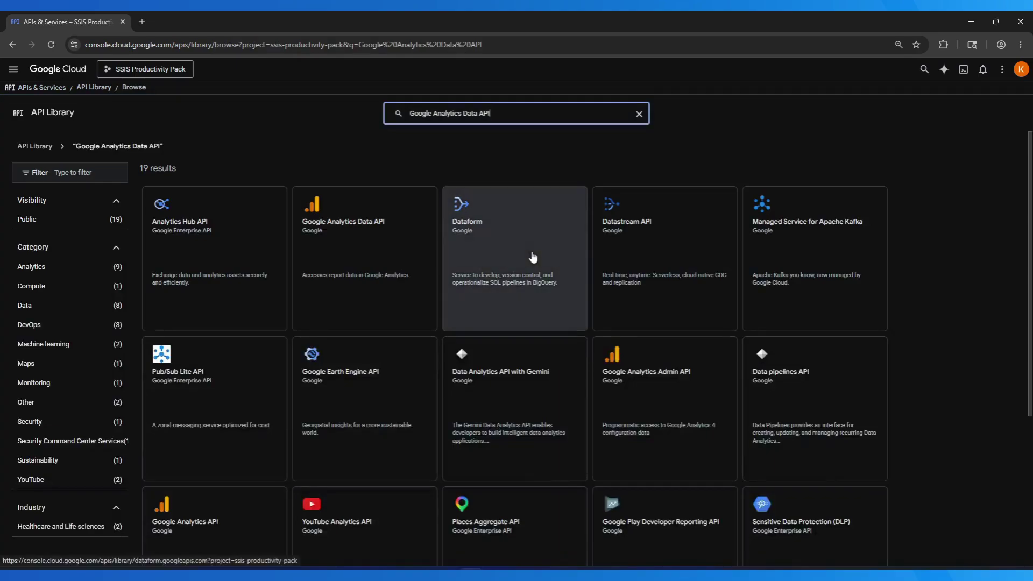
{"action": "left_click", "coordinate": [385, 264]}
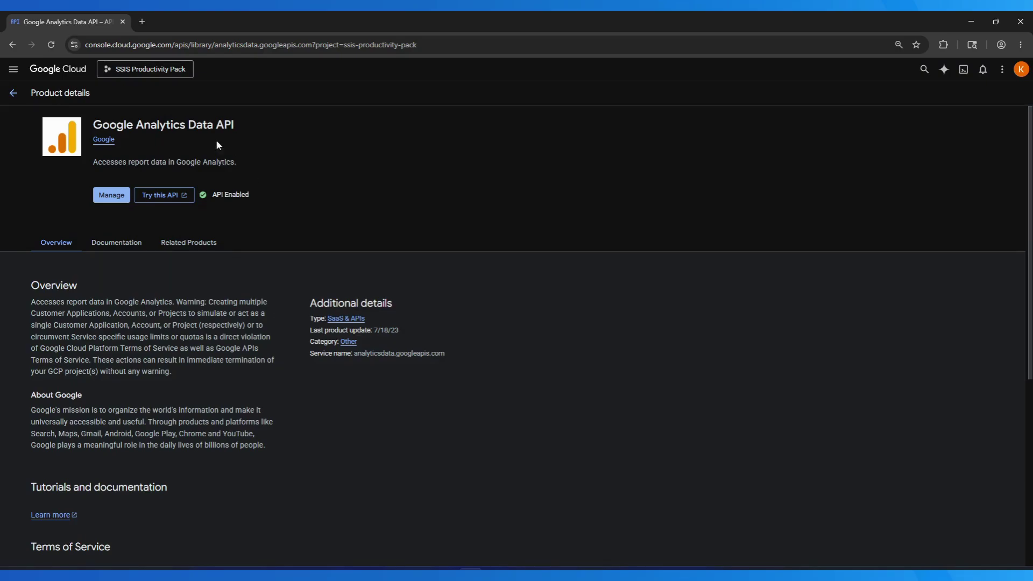
- Review the credential creation options under APIs & Services and open the SSIS Productivity Pack OAuth client
{"action": "left_click", "coordinate": [13, 93]}
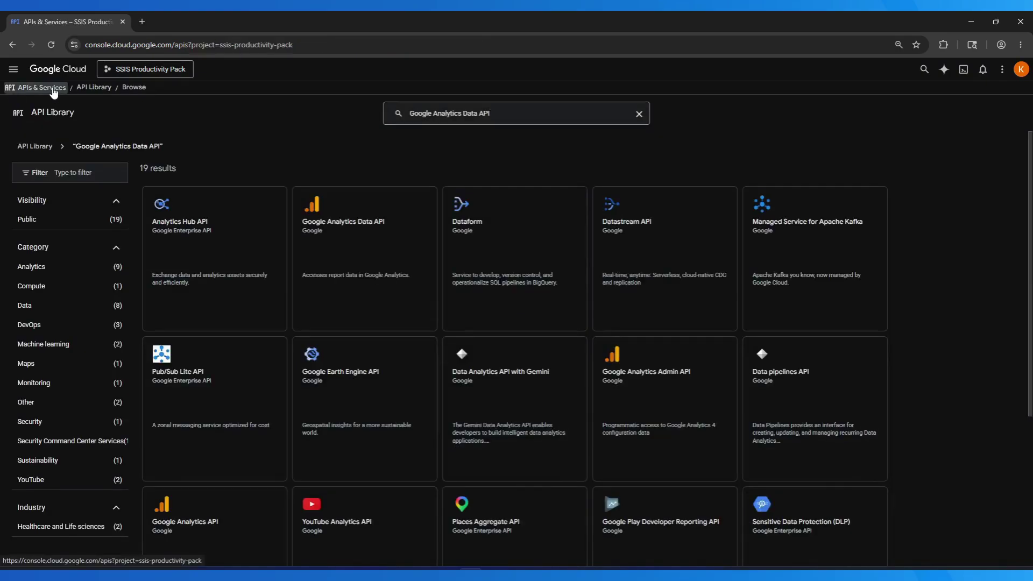
{"action": "left_click", "coordinate": [43, 88]}
{"action": "left_click", "coordinate": [92, 155]}
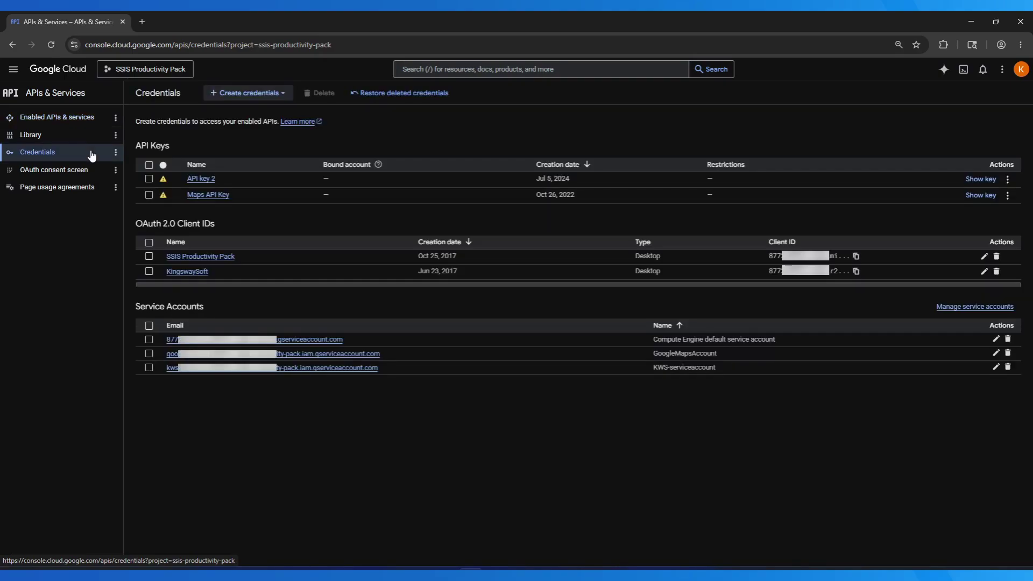
{"action": "left_click", "coordinate": [282, 95]}
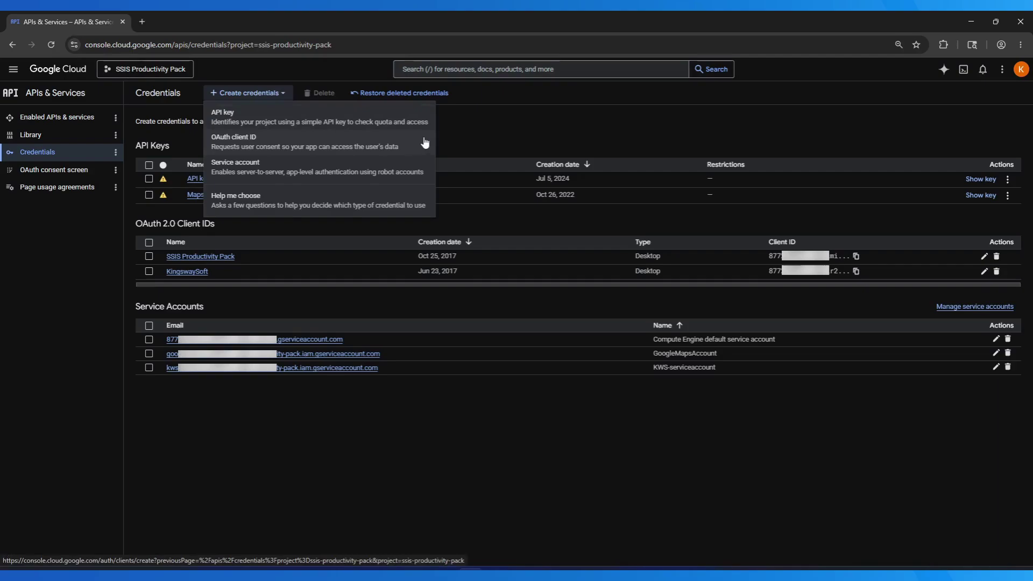
{"action": "left_click", "coordinate": [492, 134]}
{"action": "left_click", "coordinate": [229, 256]}
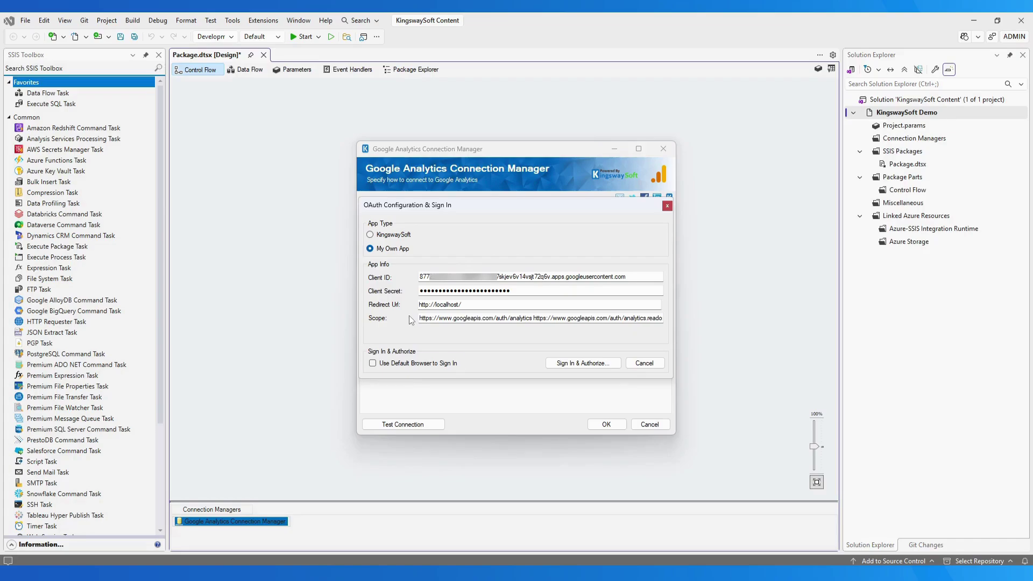
- Sign in through the default browser with the KingswaySoft Dev account and grant SSIS Productivity Pack access
{"action": "left_click", "coordinate": [374, 363]}
{"action": "left_click", "coordinate": [613, 364]}
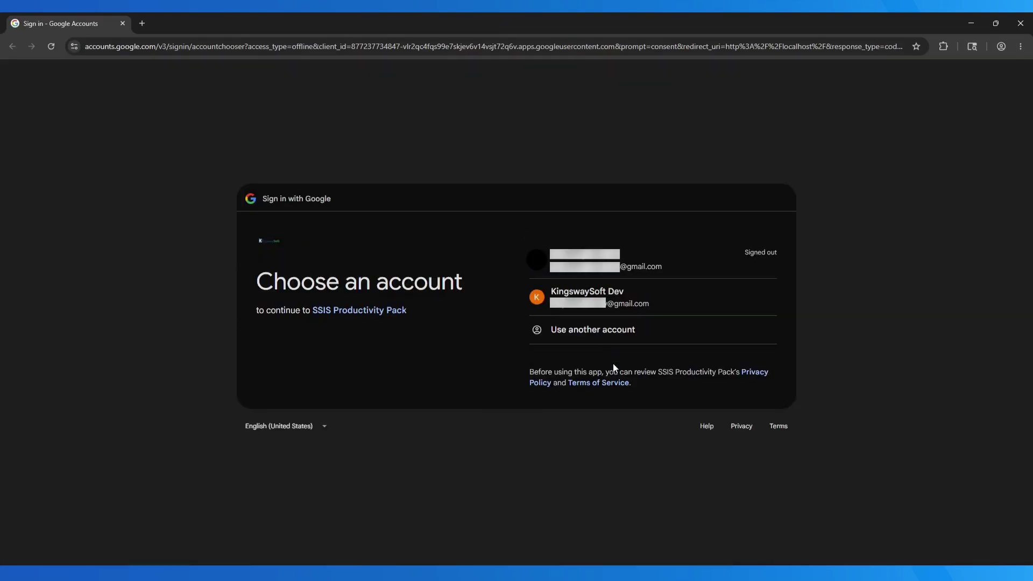
{"action": "left_click", "coordinate": [717, 303]}
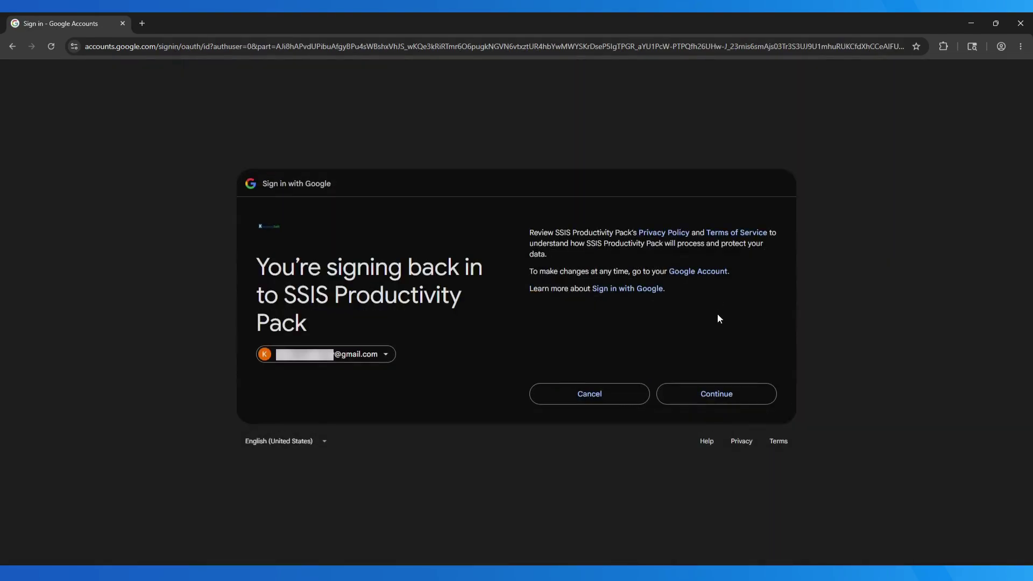
{"action": "left_click", "coordinate": [749, 395]}
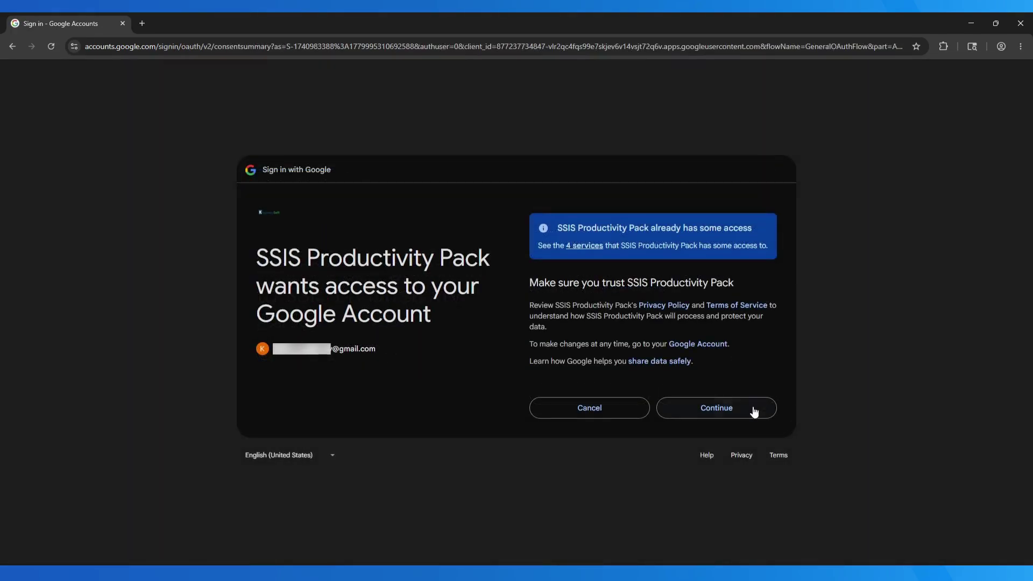
{"action": "left_click", "coordinate": [753, 407]}
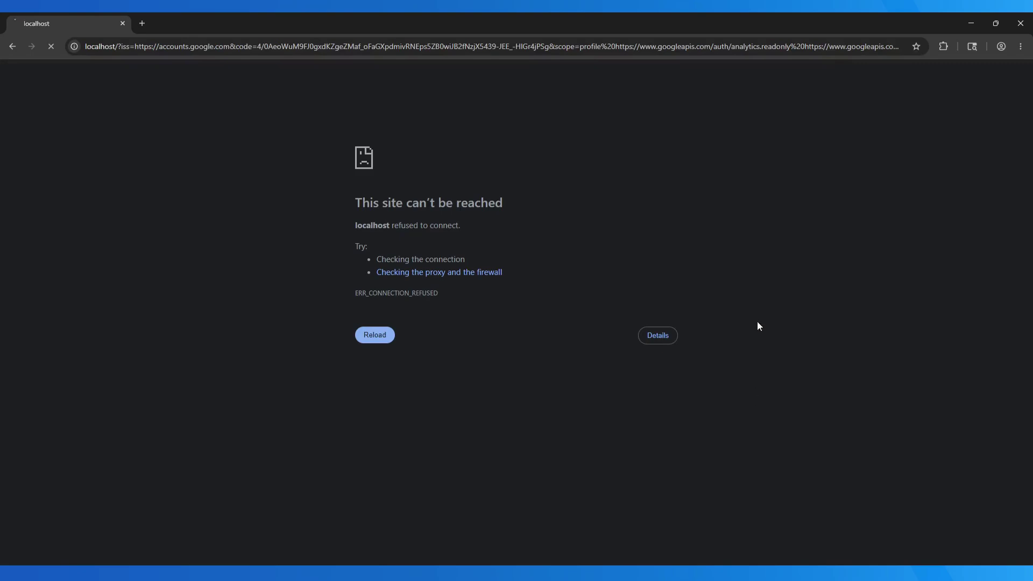
- Copy the full redirect URL containing the authorization code into the connection manager's Redirect URL field and confirm the sign-in
{"action": "left_click", "coordinate": [513, 46]}
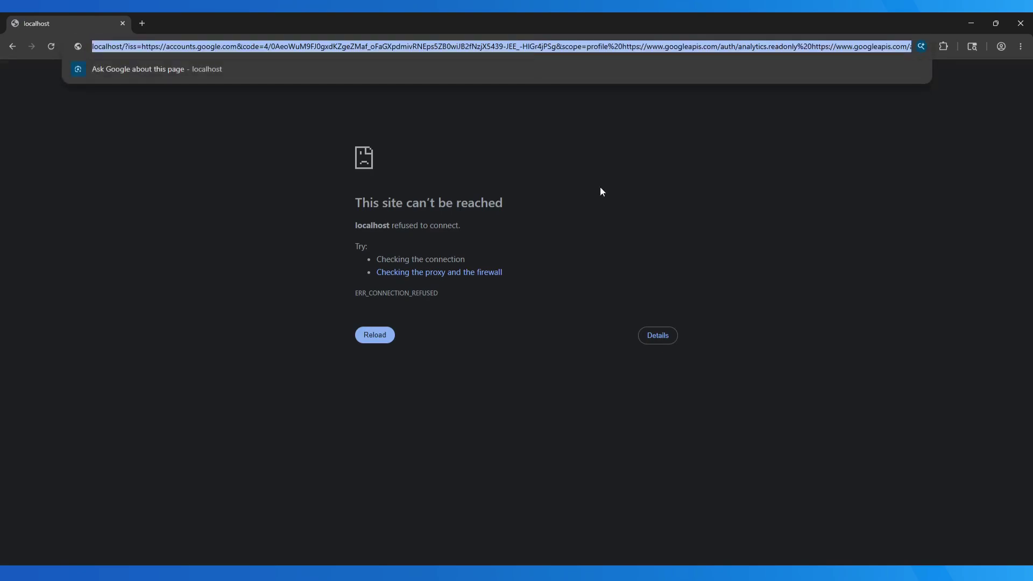
{"action": "key", "text": "alt+Tab"}
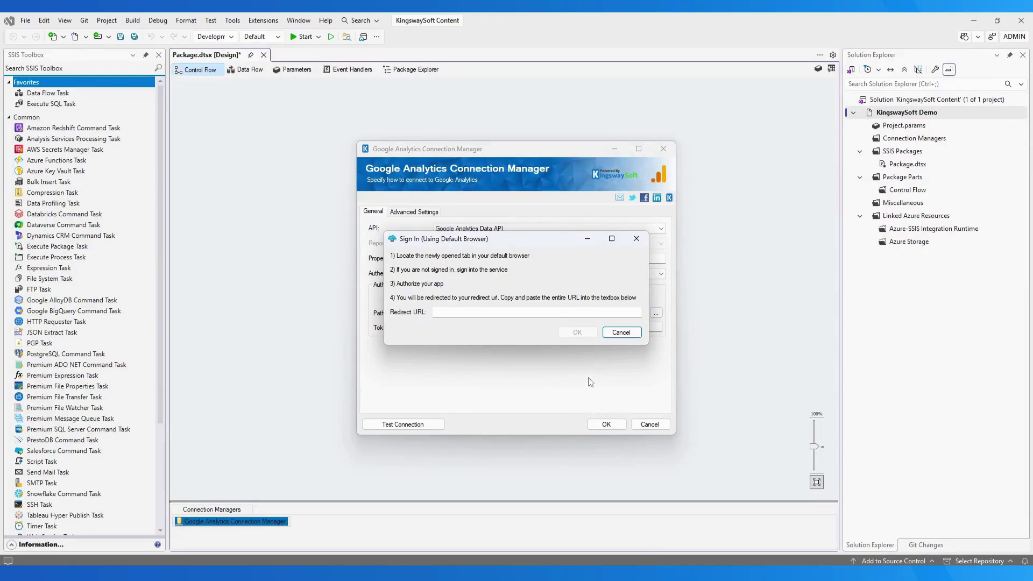
{"action": "left_click", "coordinate": [558, 311]}
{"action": "key", "text": "ctrl+v"}
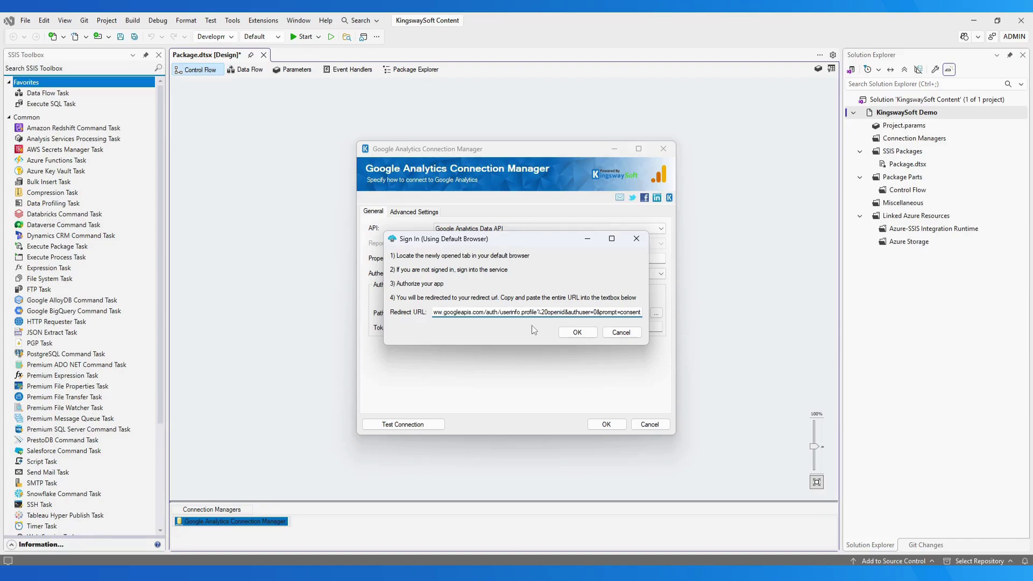
{"action": "left_click", "coordinate": [591, 333]}
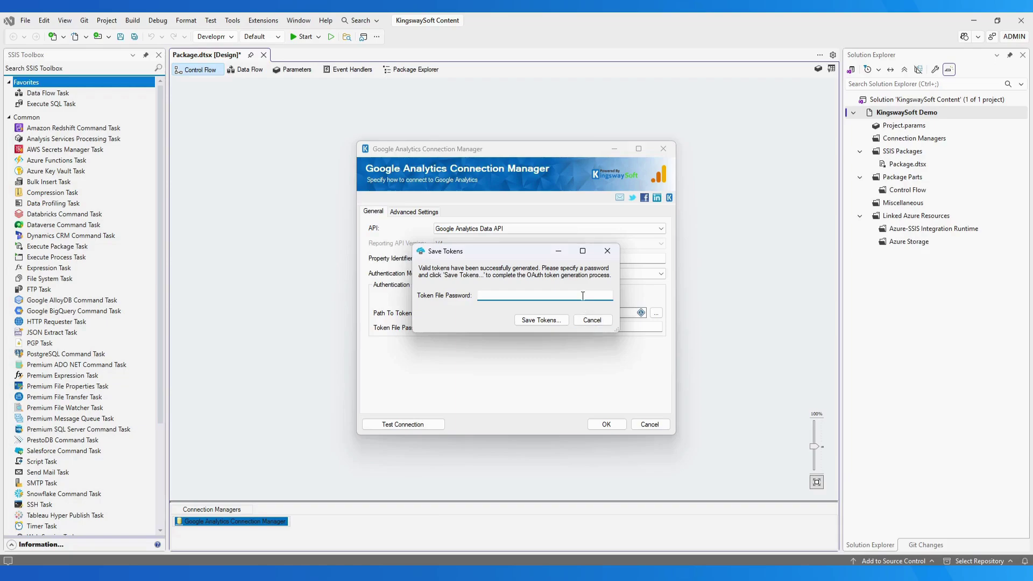
- Enter the token file password and save the tokens as Google Analytics_OAuthTokens.tok in the Documents Tokens folder
{"action": "type", "text": "******"}
{"action": "left_click", "coordinate": [565, 322]}
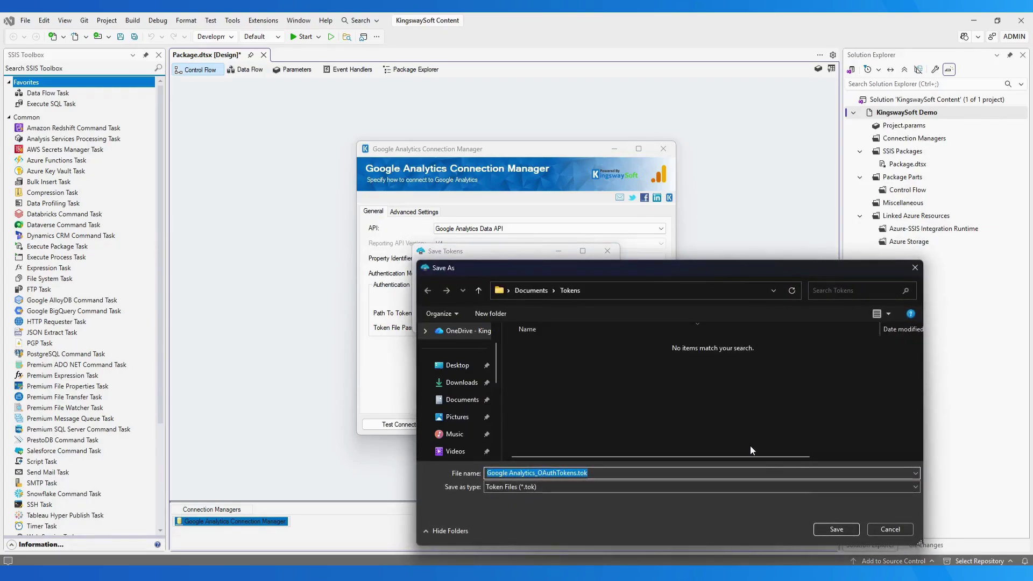
{"action": "left_click", "coordinate": [837, 529]}
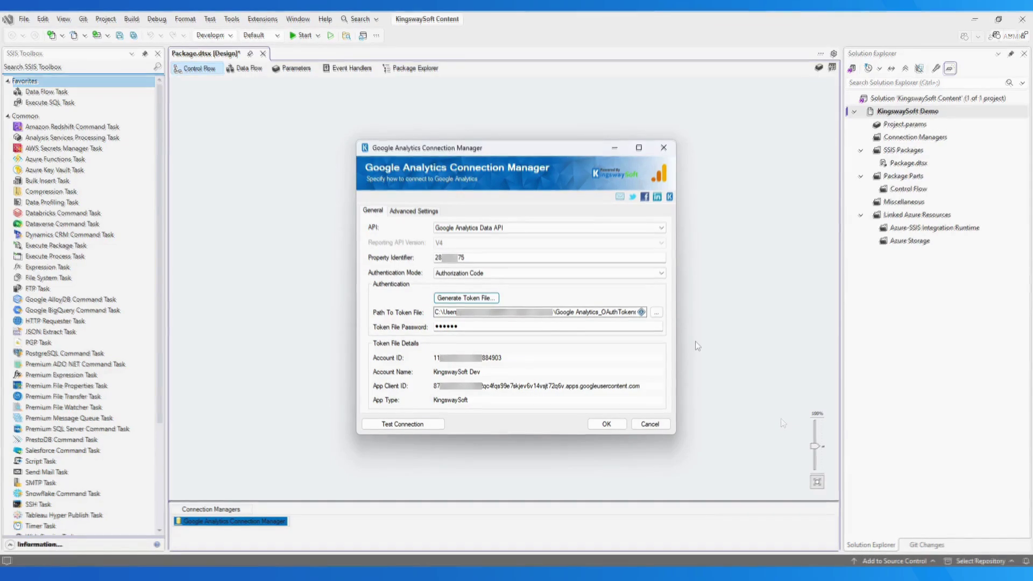
- Set the authentication mode to Service Account (server-to-server authentication) with JSON as the key file type
{"action": "left_click", "coordinate": [656, 273]}
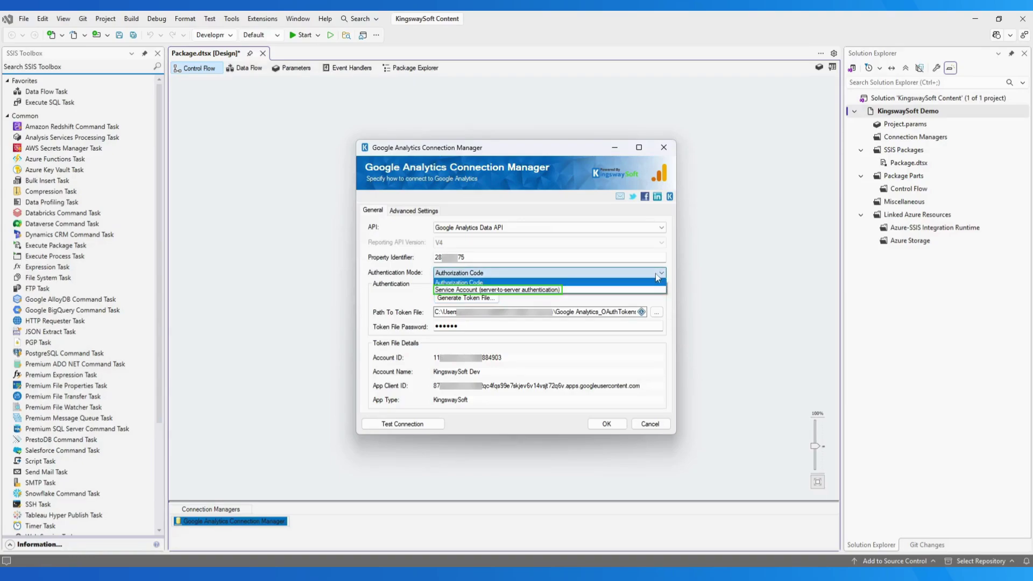
{"action": "left_click", "coordinate": [654, 292]}
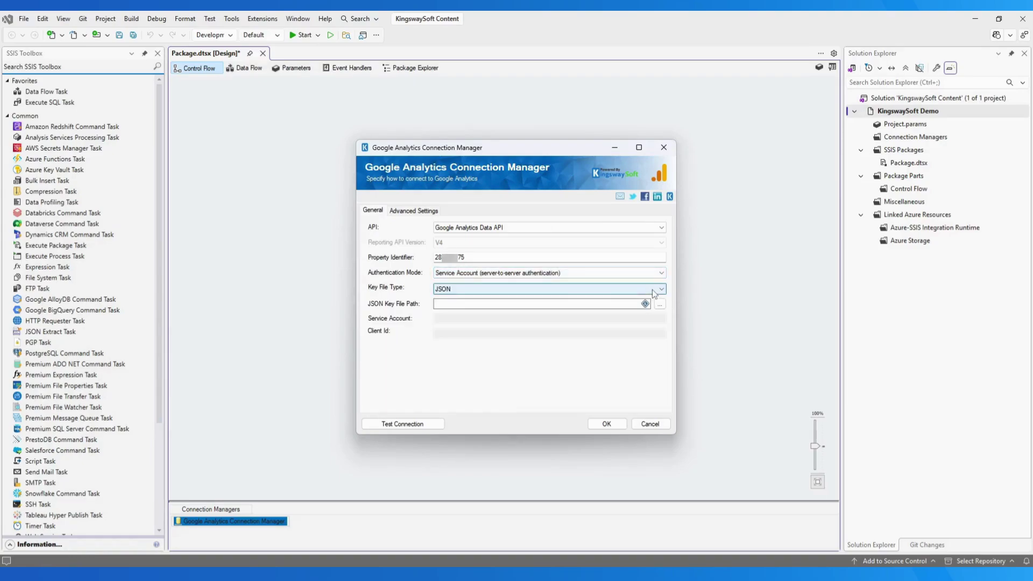
{"action": "left_click", "coordinate": [653, 289]}
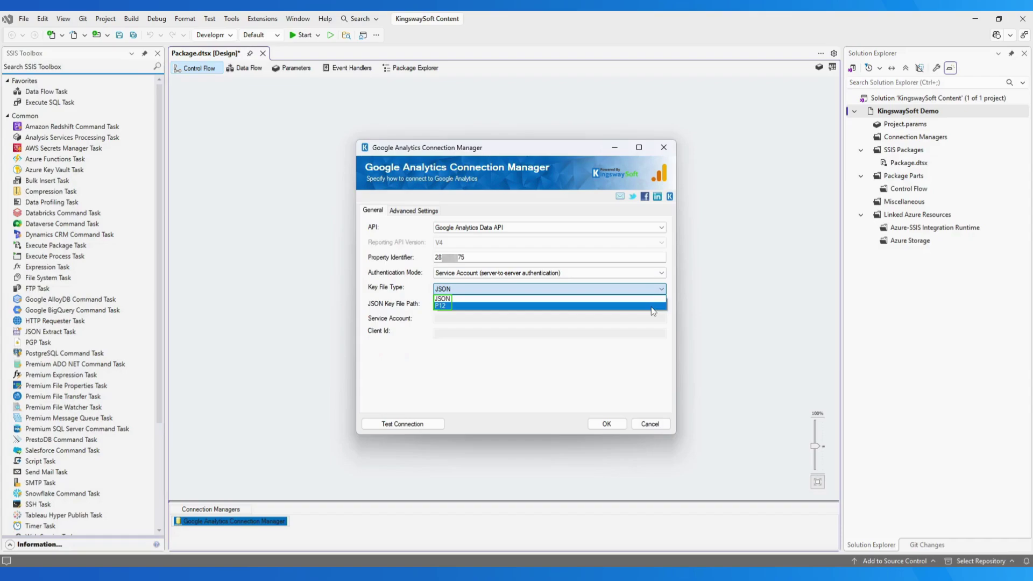
{"action": "left_click", "coordinate": [655, 298]}
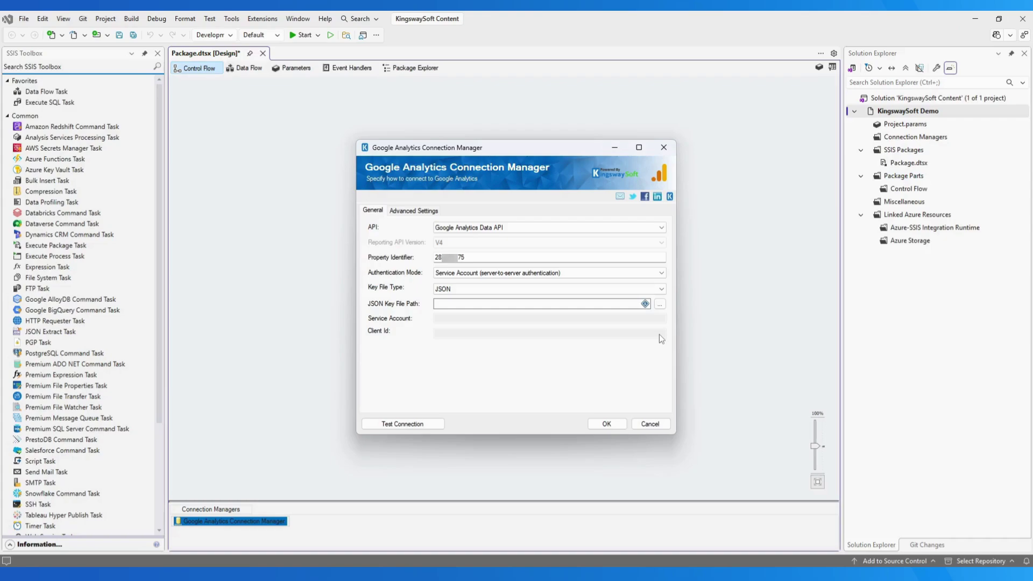
- Set the service account key file type to P12 and the certificate location to Store (Recommended)
{"action": "left_click", "coordinate": [661, 290]}
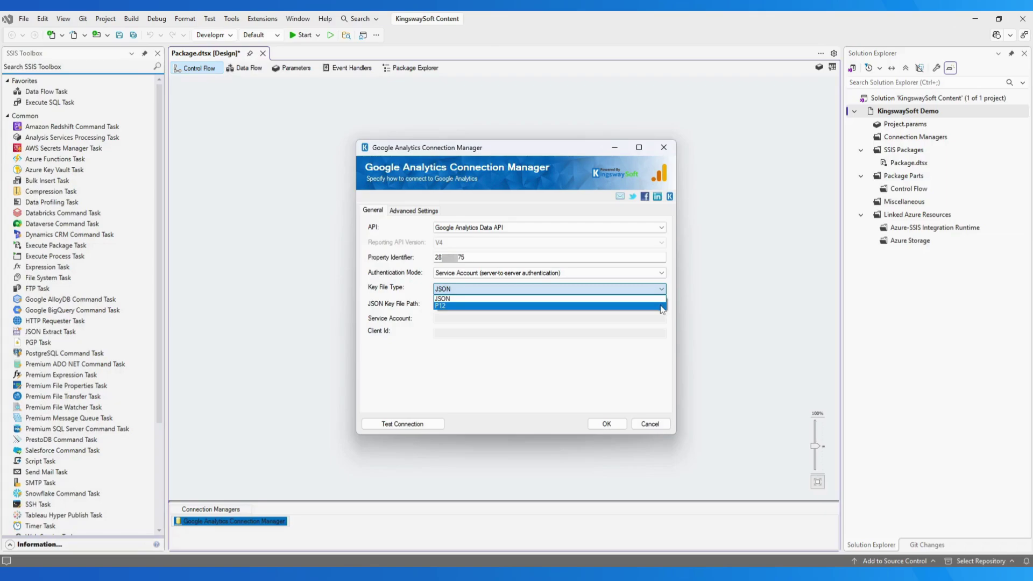
{"action": "left_click", "coordinate": [661, 307]}
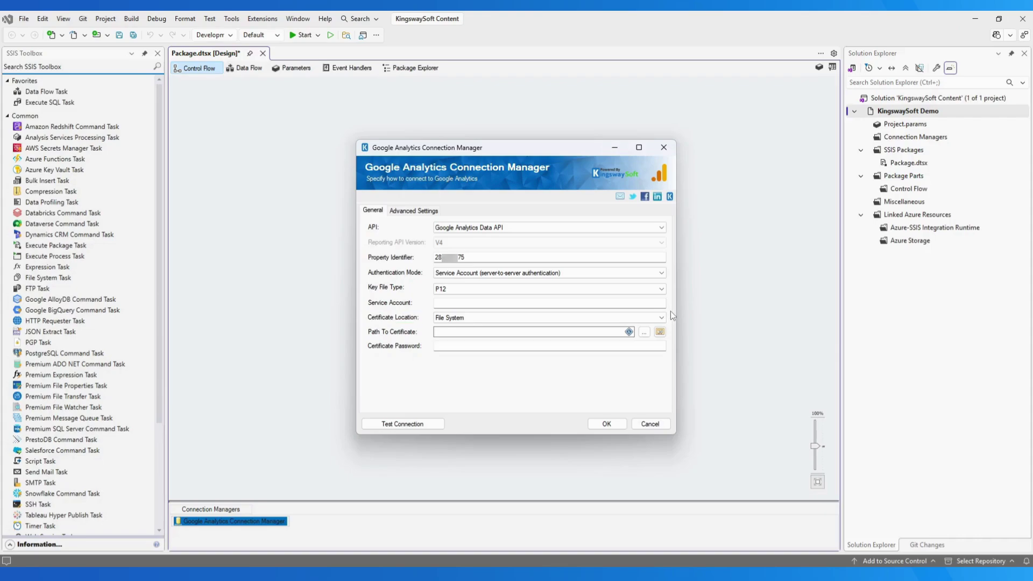
{"action": "left_click", "coordinate": [661, 319]}
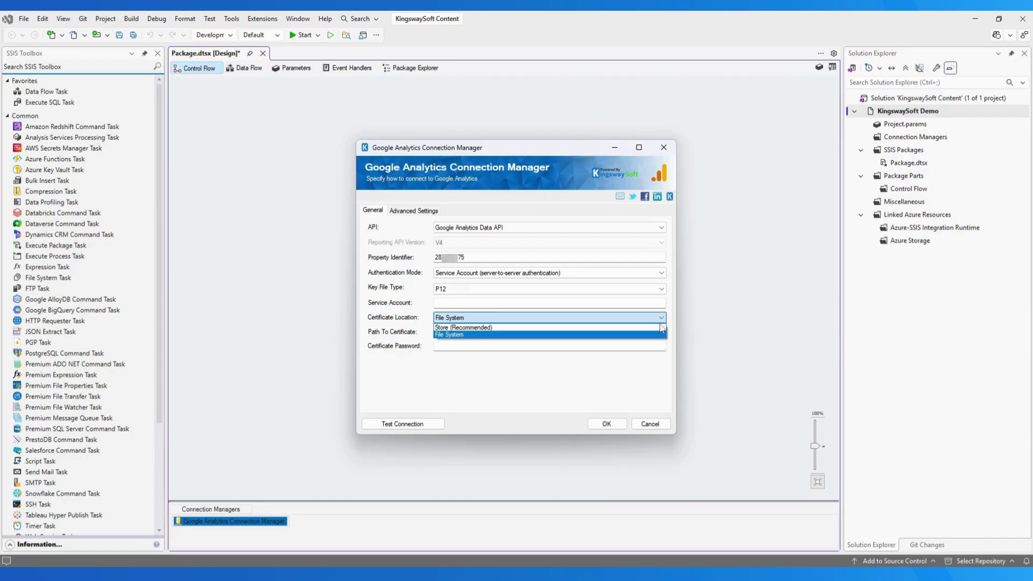
{"action": "left_click", "coordinate": [660, 327]}
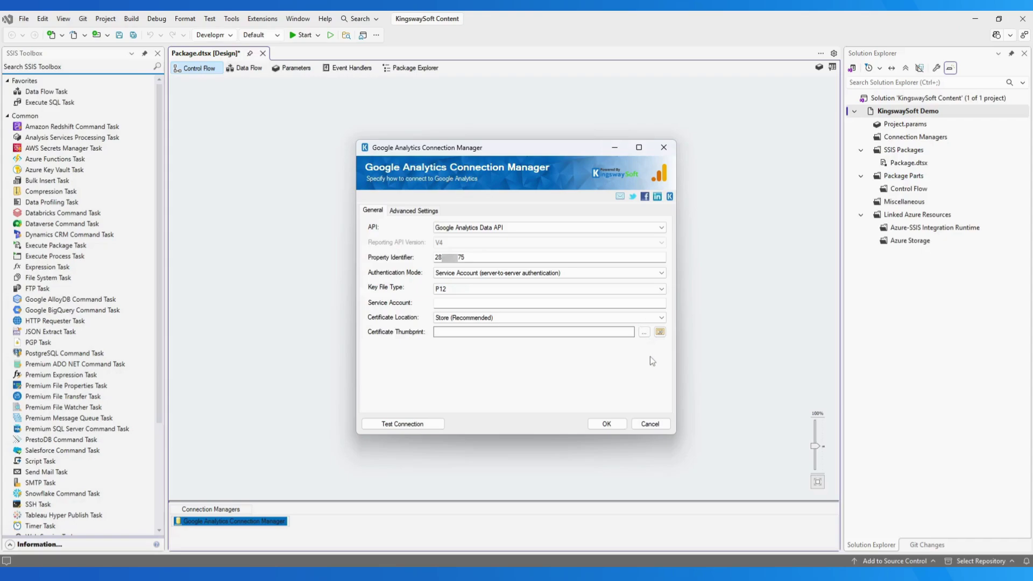
- Set the connection's proxy mode to Auto-detect (Use system configured proxy) and the API throttling rate interval to PerSecond
{"action": "left_click", "coordinate": [438, 214]}
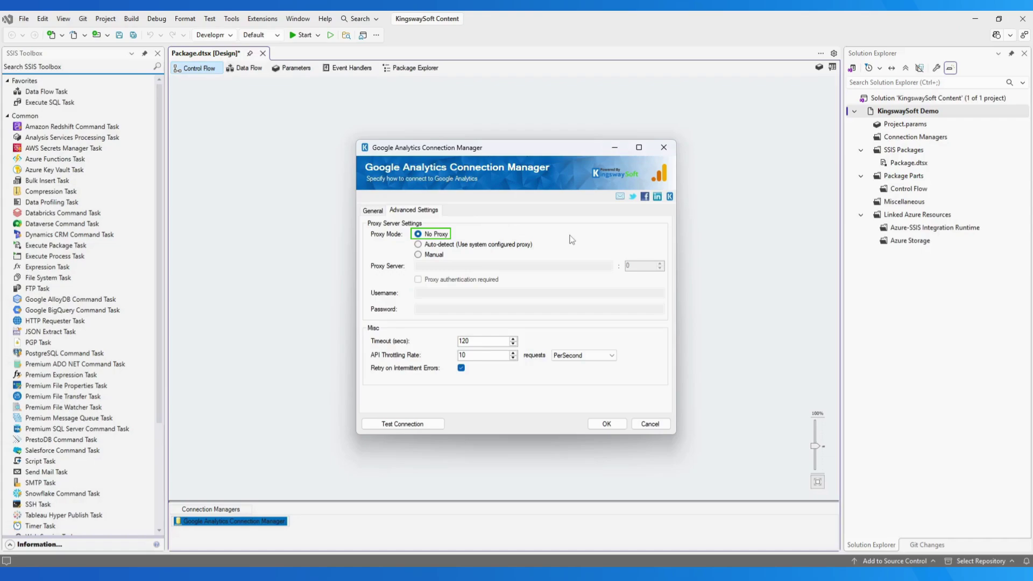
{"action": "left_click", "coordinate": [426, 259]}
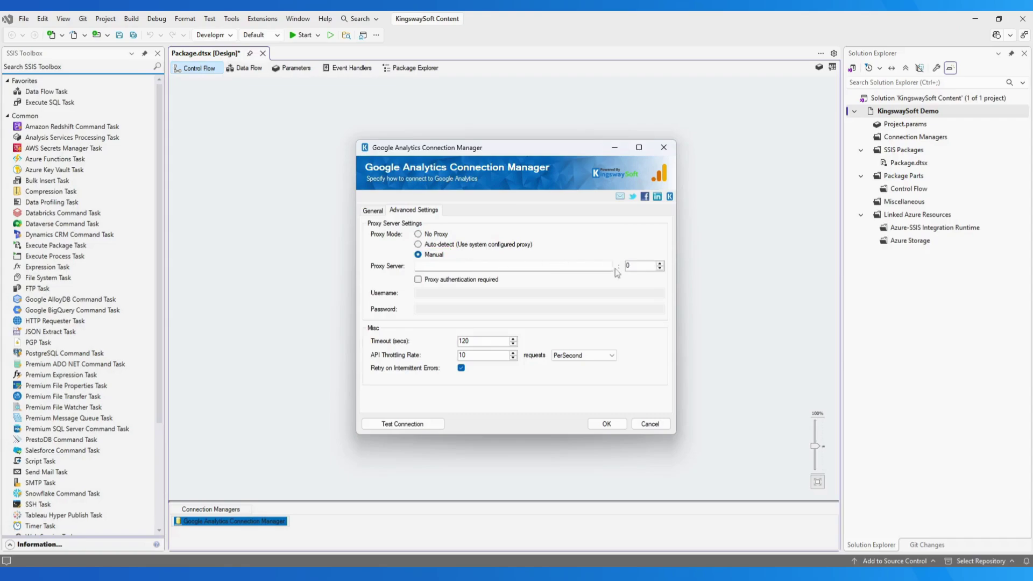
{"action": "left_click", "coordinate": [421, 283]}
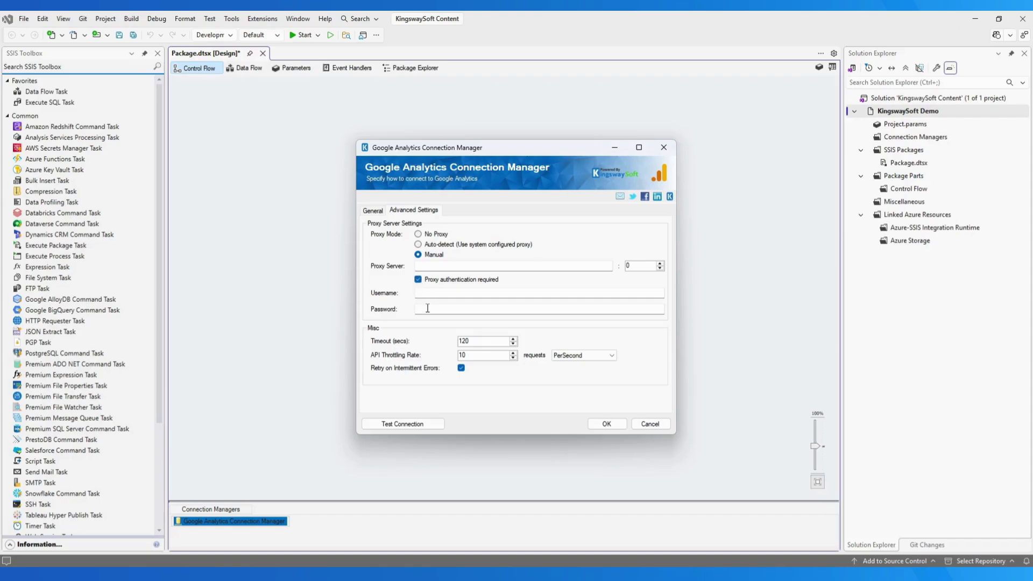
{"action": "left_click", "coordinate": [418, 245]}
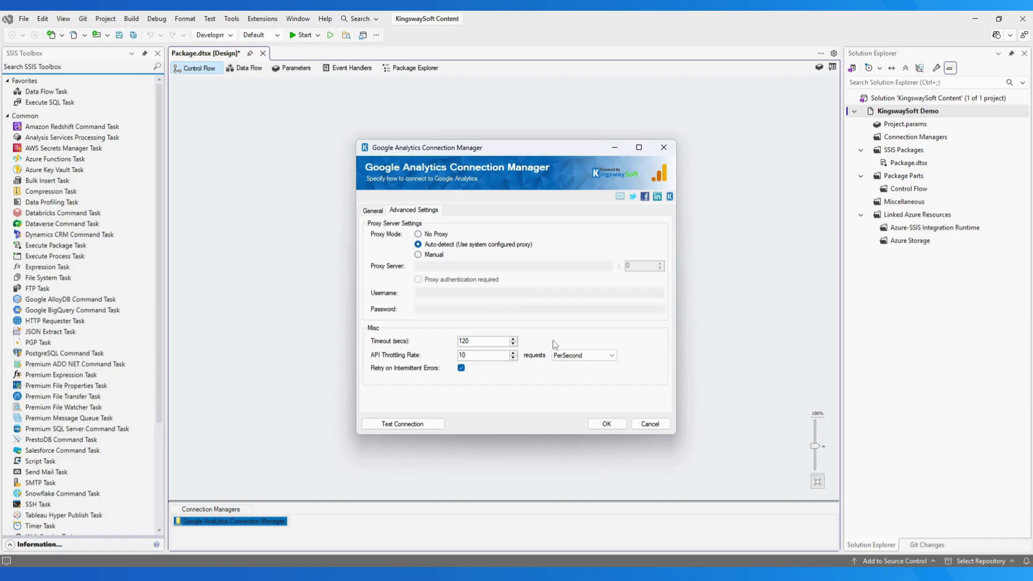
{"action": "left_click", "coordinate": [613, 356]}
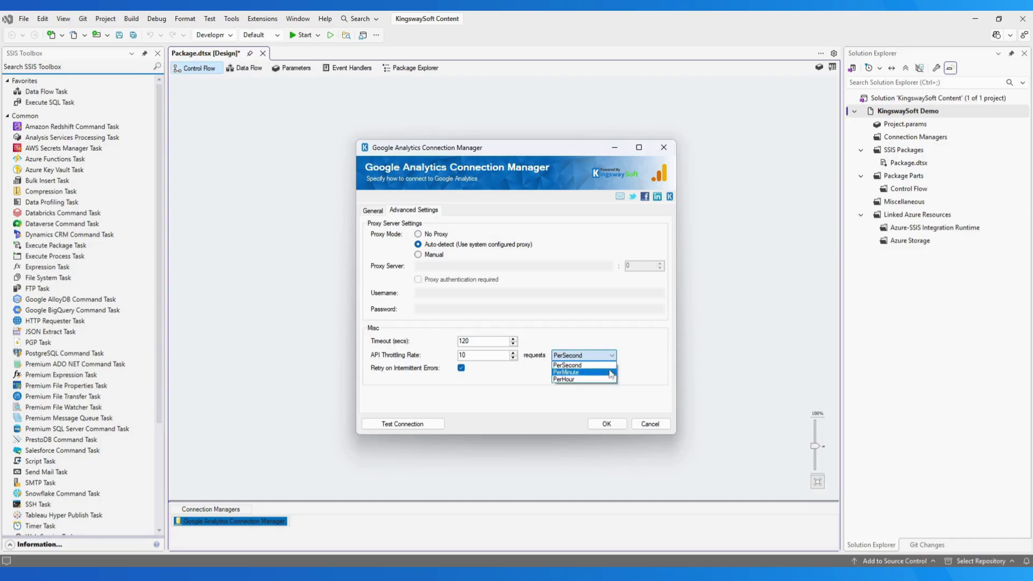
{"action": "left_click", "coordinate": [567, 366]}
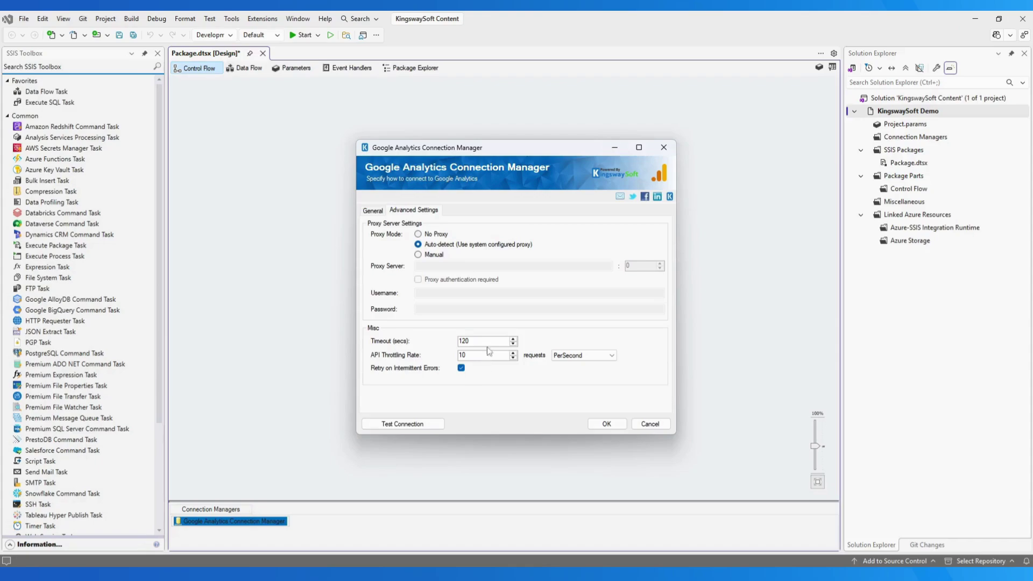
- Set the connection manager's authentication mode to Authorization Code
{"action": "left_click", "coordinate": [375, 210]}
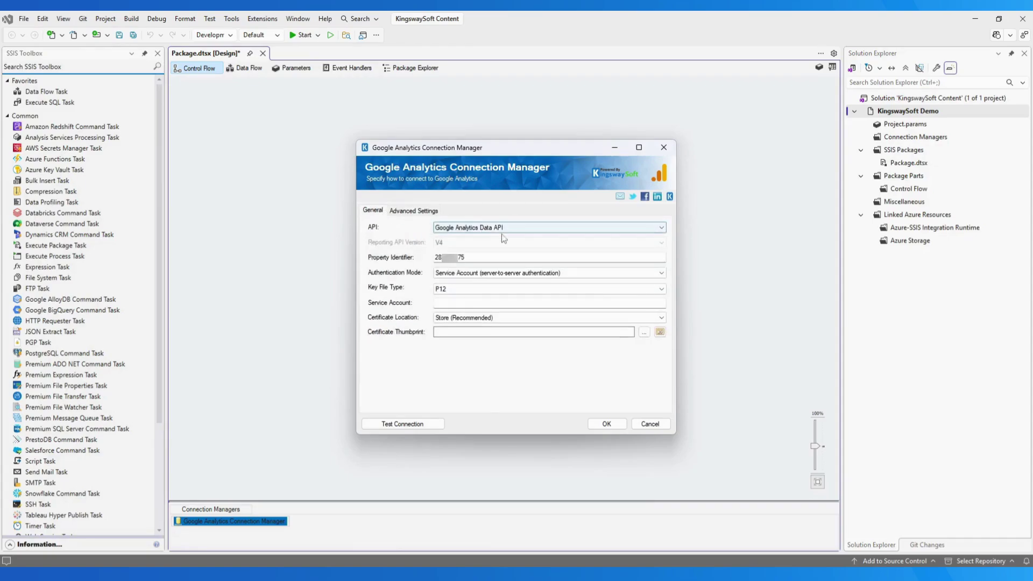
{"action": "left_click", "coordinate": [607, 272]}
{"action": "left_click", "coordinate": [606, 288]}
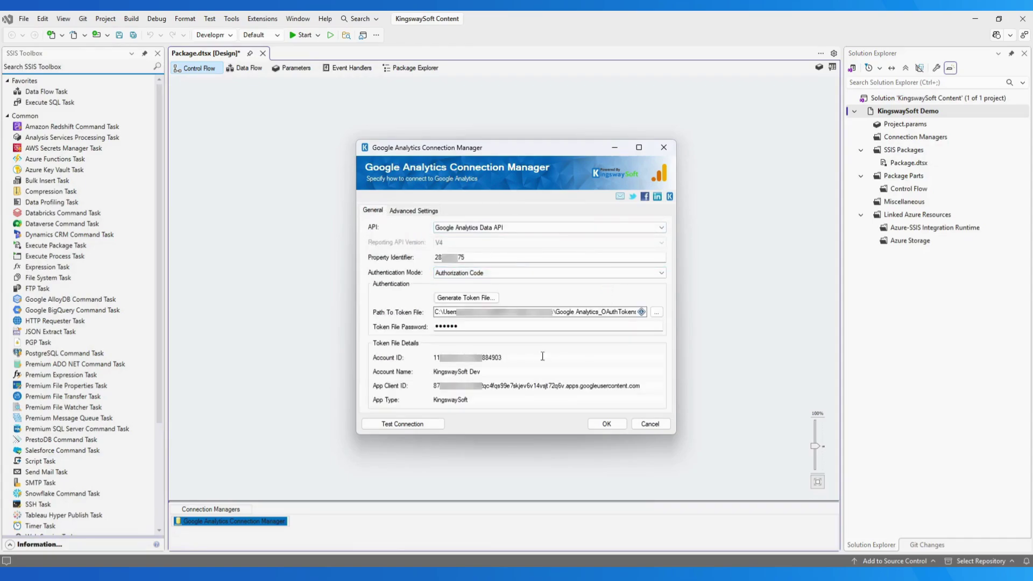
- Test the Google Analytics connection and save the connection manager settings
{"action": "left_click", "coordinate": [439, 425]}
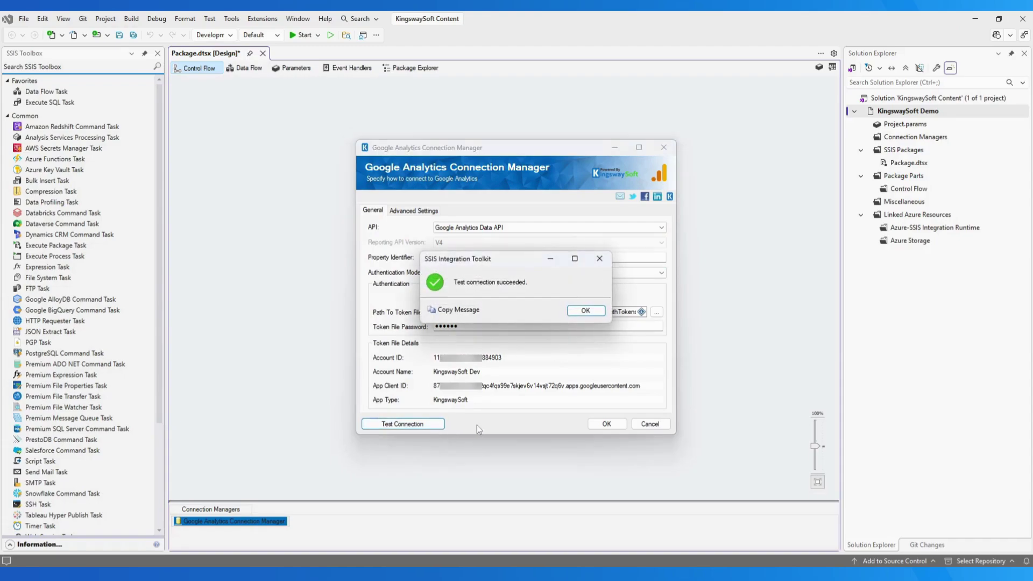
{"action": "left_click", "coordinate": [604, 315]}
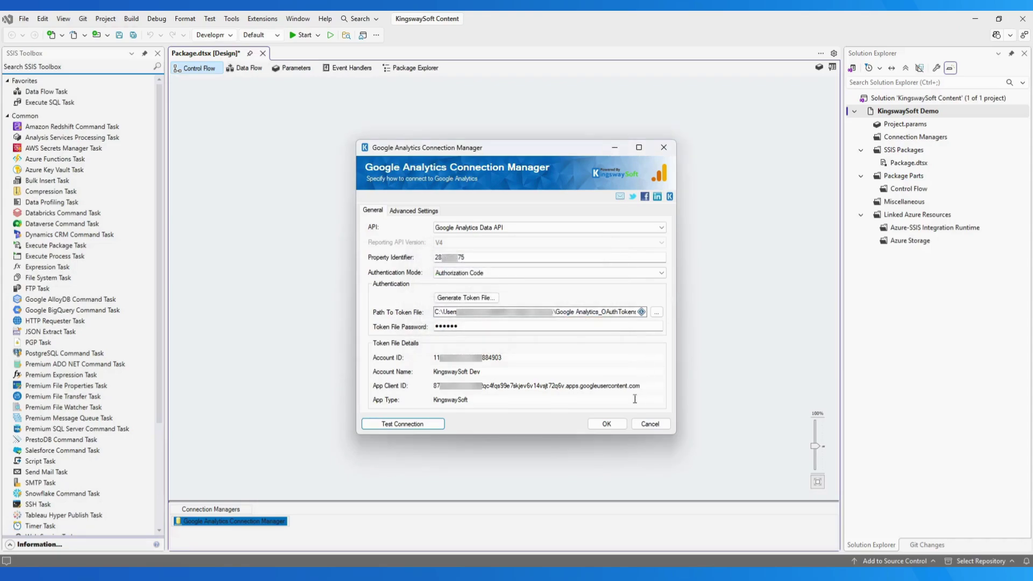
{"action": "left_click", "coordinate": [621, 426]}
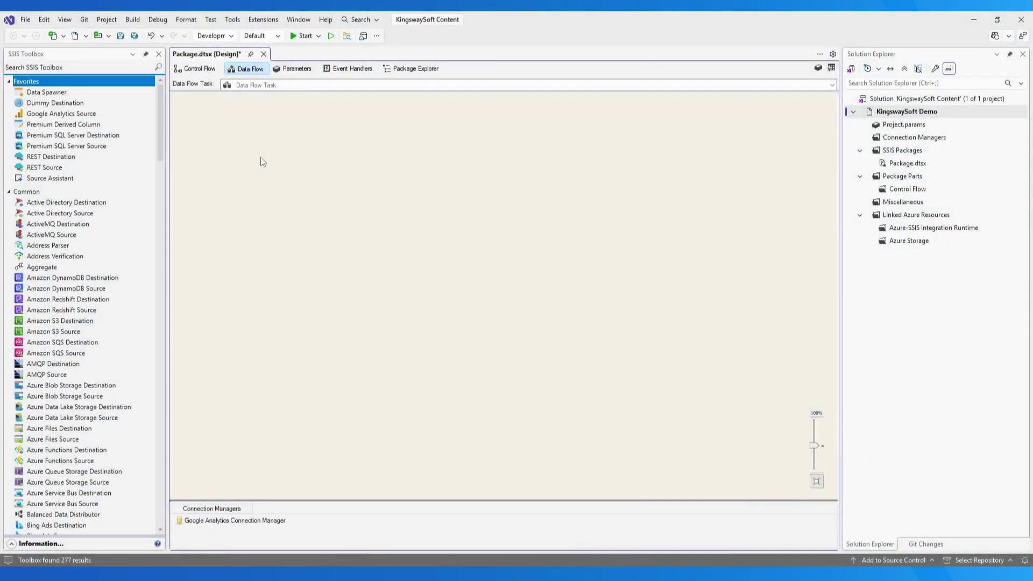
- Add a Google Analytics Source to the data flow and assign it the Google Analytics Connection Manager
{"action": "left_click_drag", "start_coordinate": [121, 116], "coordinate": [388, 186]}
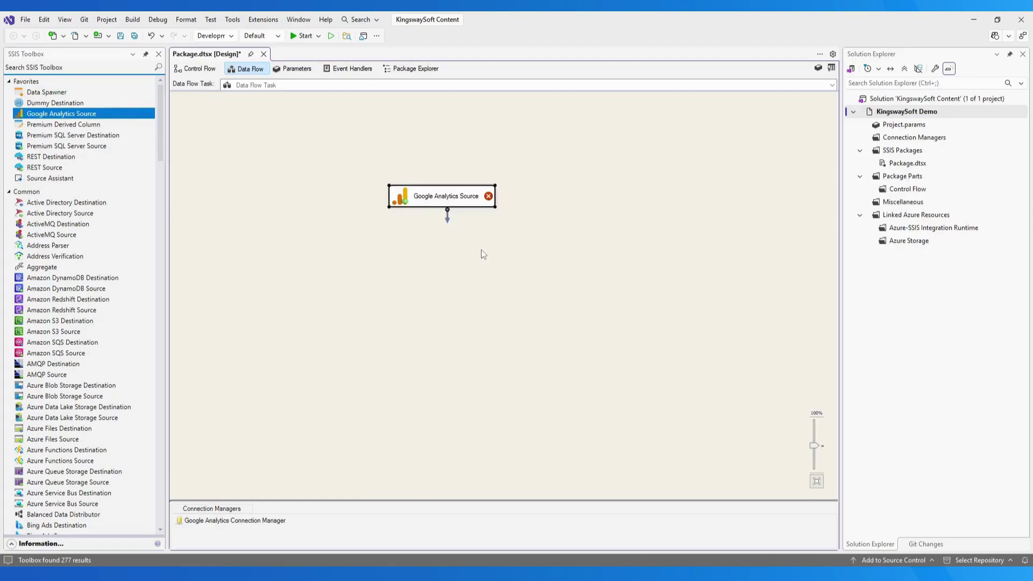
{"action": "double_click", "coordinate": [486, 199]}
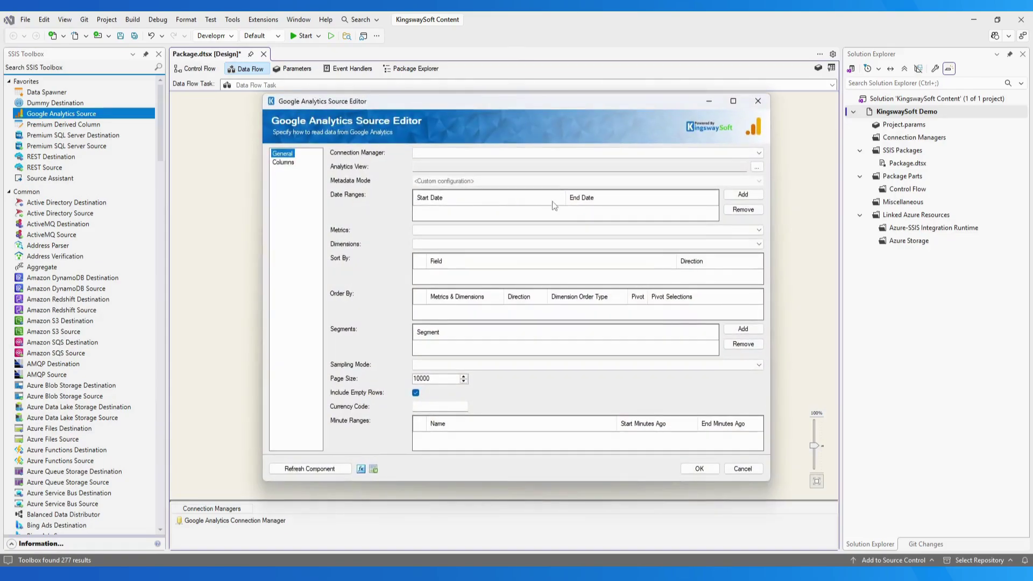
{"action": "left_click", "coordinate": [759, 153]}
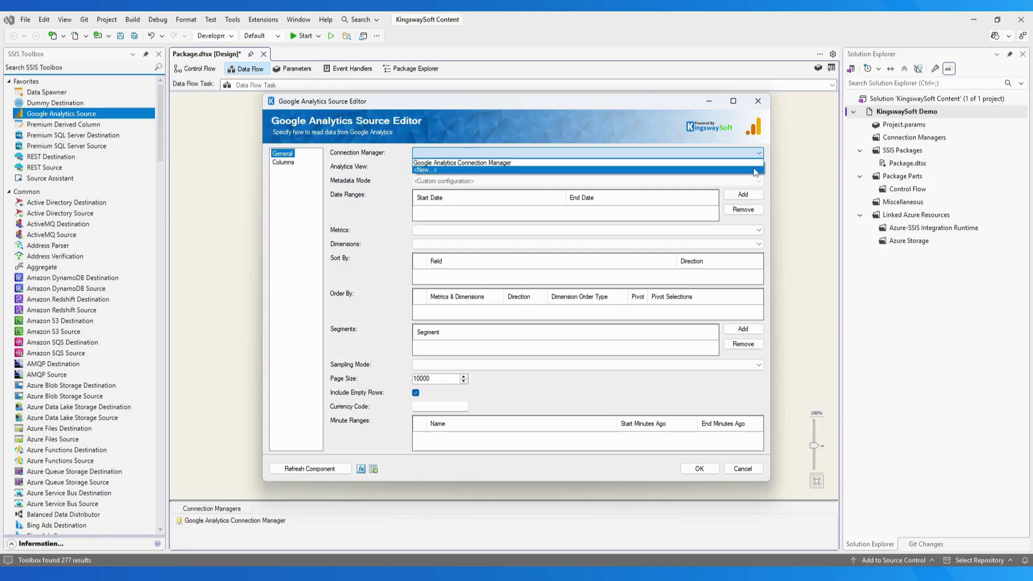
{"action": "key", "text": "Up"}
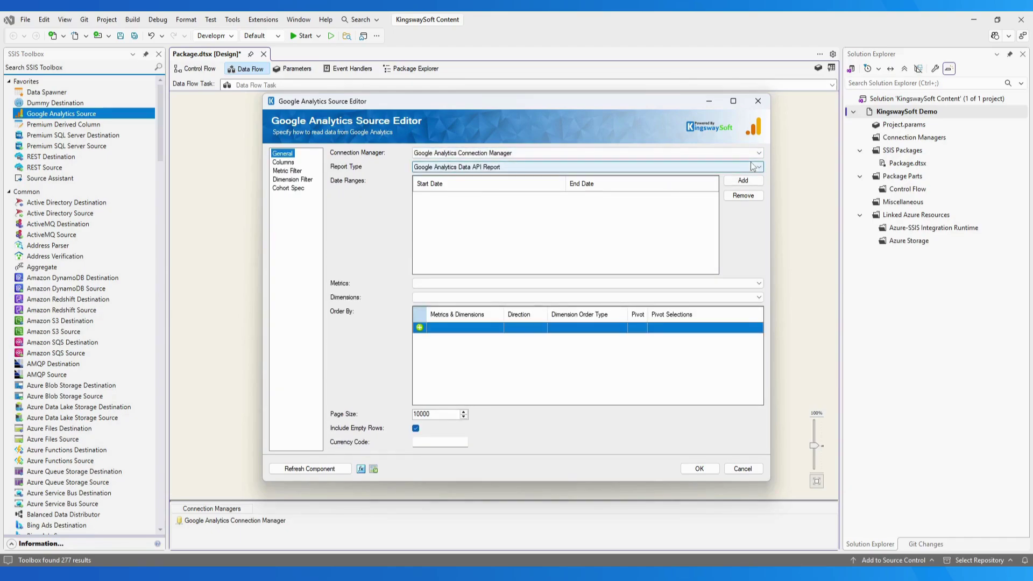
- Choose Google Analytics Data API Report as the report type and add a date range with Today as start and end date
{"action": "left_click", "coordinate": [758, 167]}
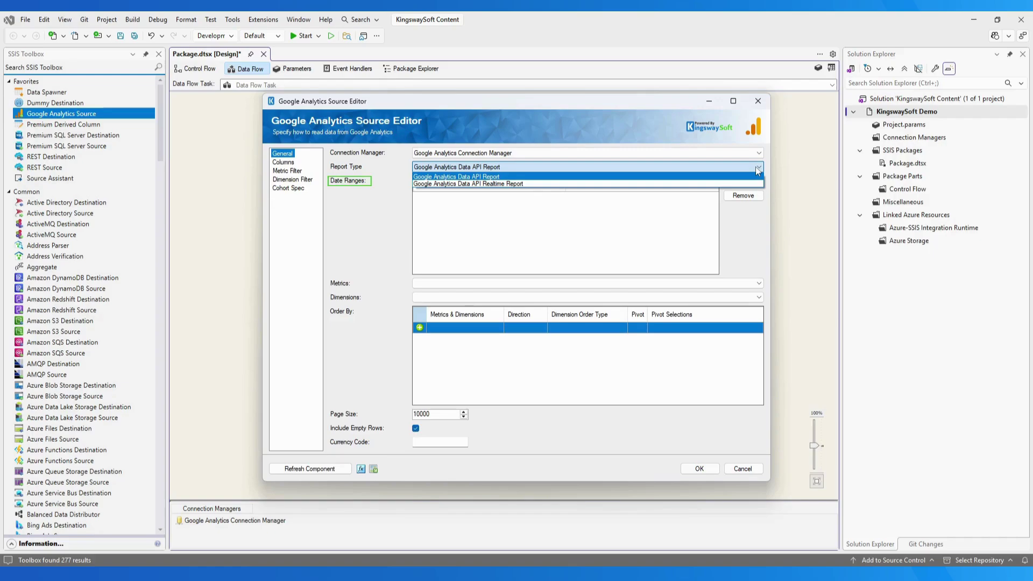
{"action": "left_click", "coordinate": [760, 176]}
{"action": "left_click", "coordinate": [760, 182]}
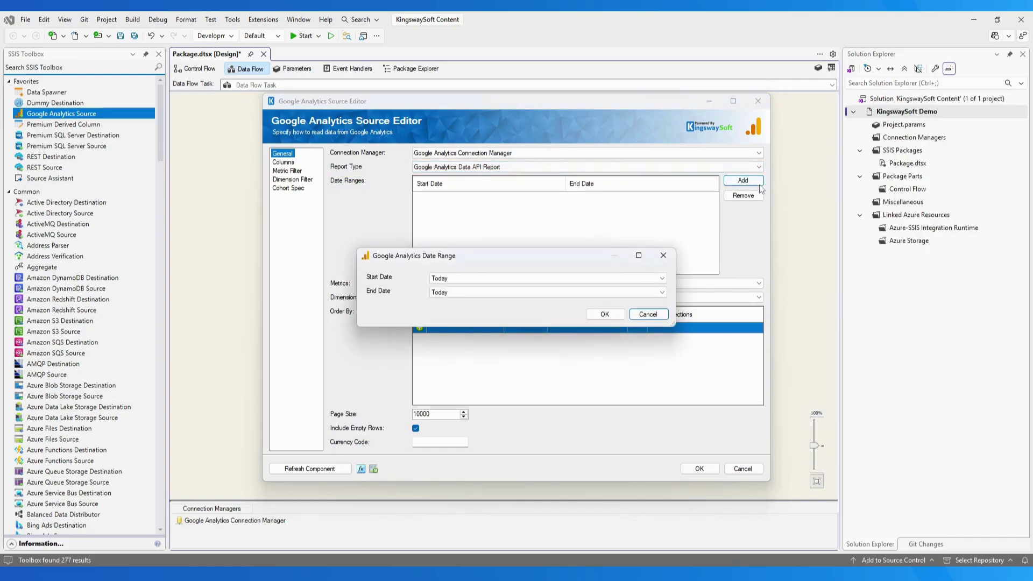
{"action": "left_click", "coordinate": [661, 278]}
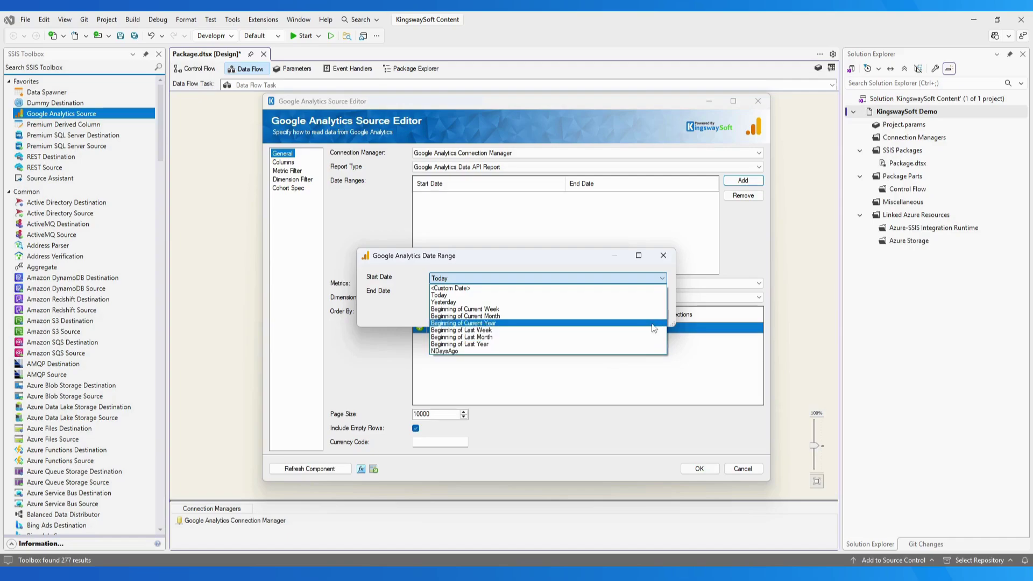
{"action": "left_click", "coordinate": [656, 296]}
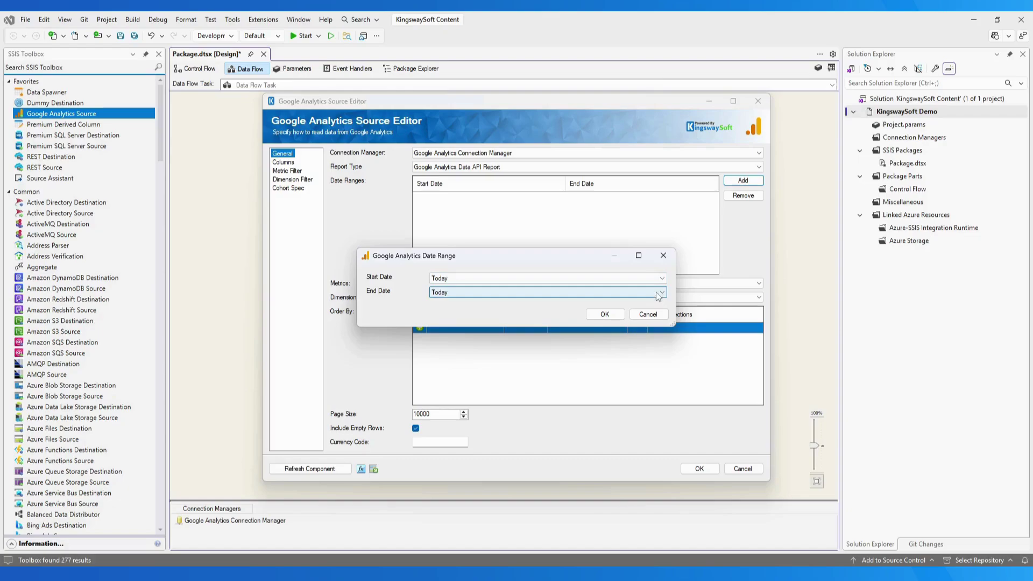
{"action": "left_click", "coordinate": [662, 292]}
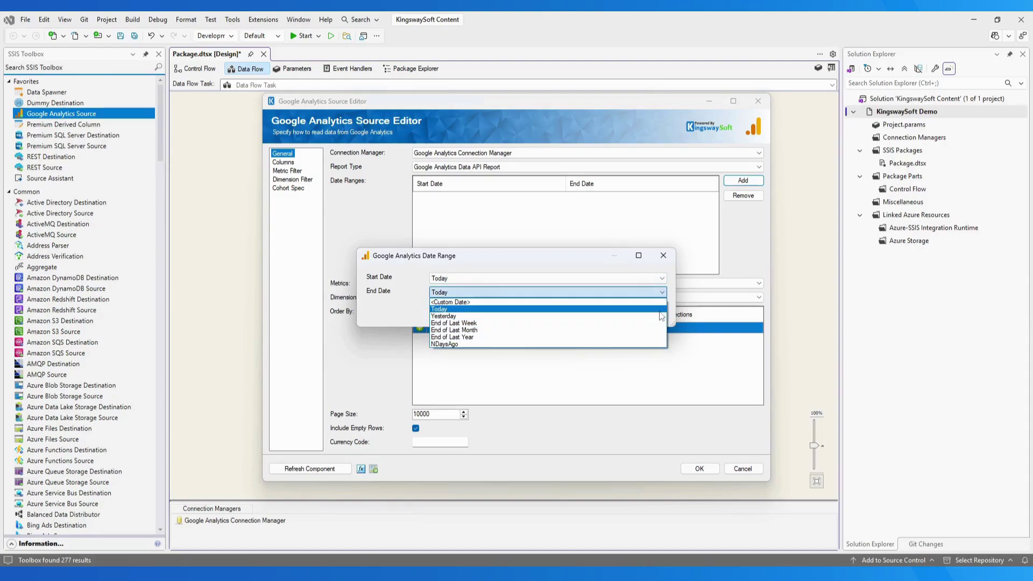
{"action": "left_click", "coordinate": [660, 311]}
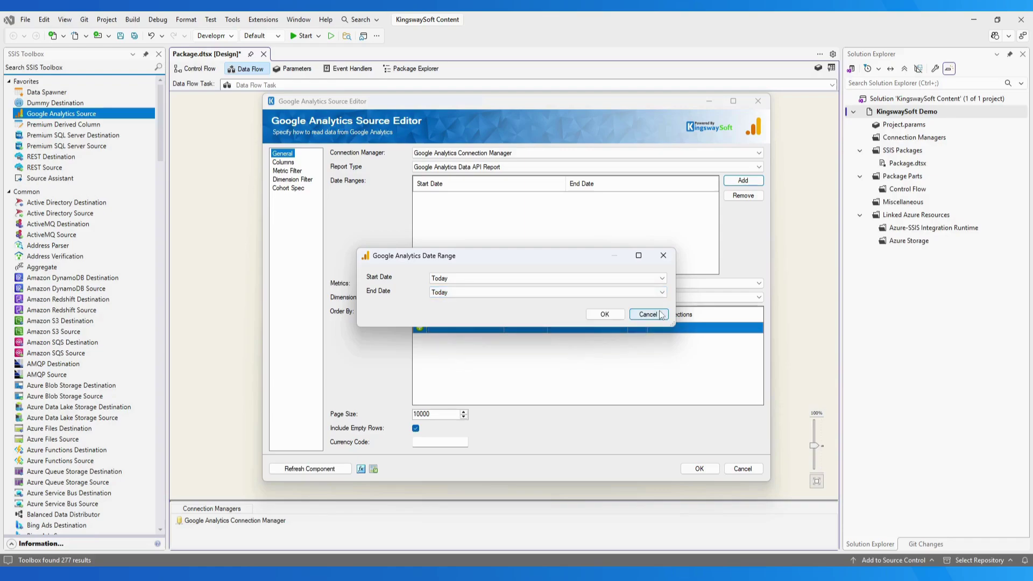
{"action": "left_click", "coordinate": [605, 314]}
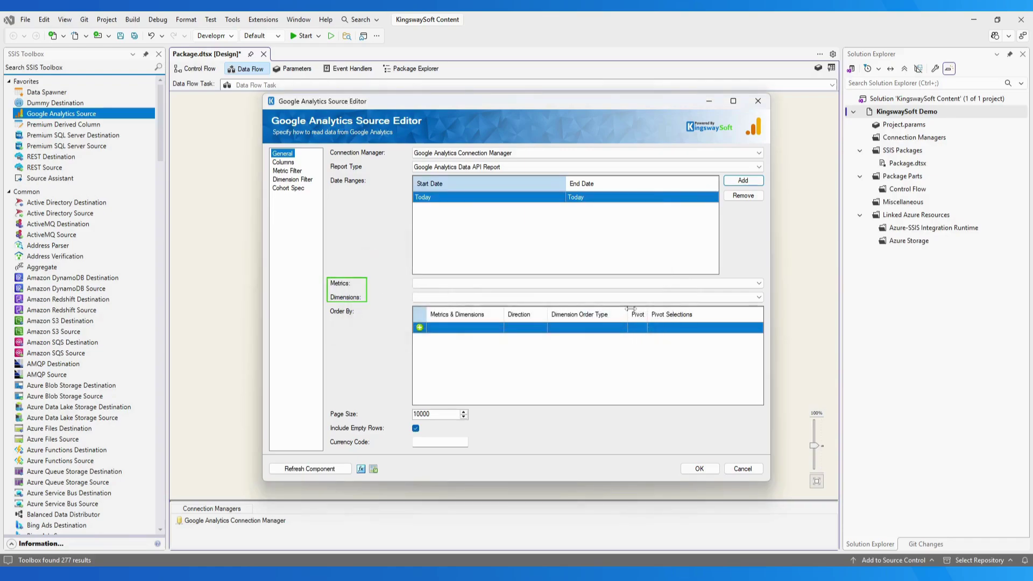
- Select 1-day active users as the metric for the Google Analytics report
{"action": "left_click", "coordinate": [760, 286]}
{"action": "mouse_move", "coordinate": [760, 305]}
{"action": "left_mouse_down"}
{"action": "mouse_move", "coordinate": [759, 418]}
{"action": "mouse_move", "coordinate": [759, 300]}
{"action": "left_mouse_up"}
{"action": "left_click", "coordinate": [417, 296]}
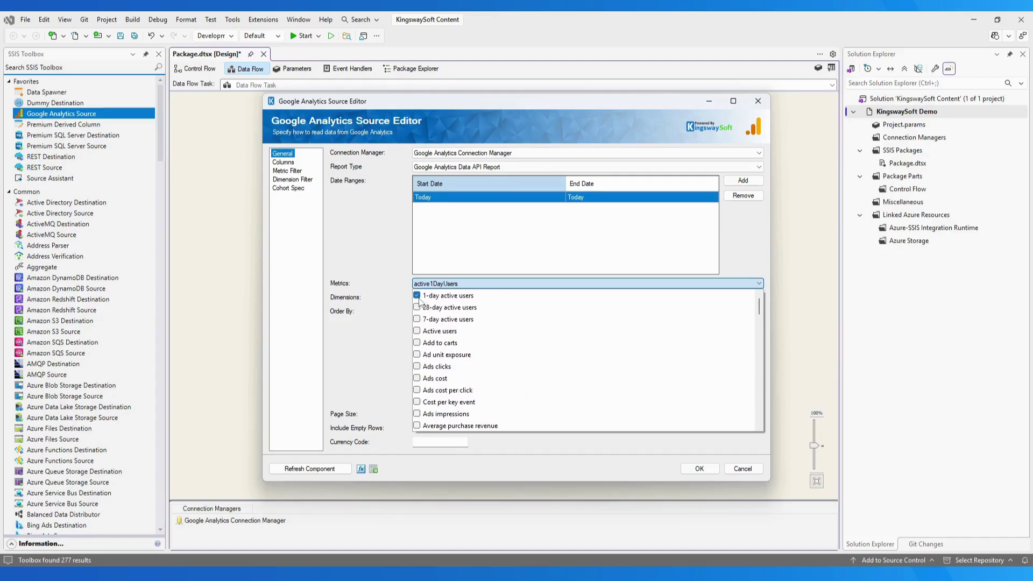
{"action": "left_click", "coordinate": [754, 252]}
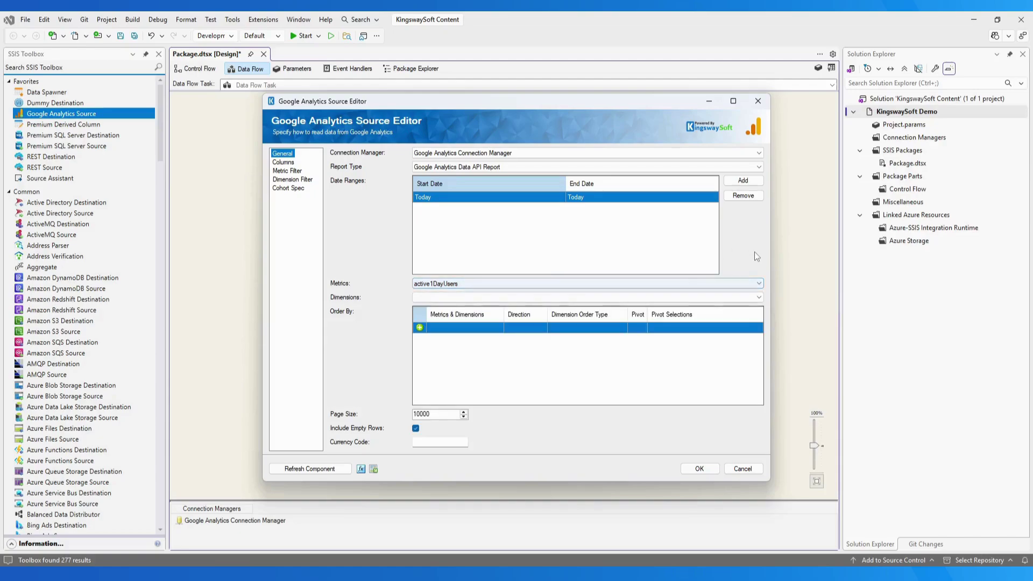
- Select the city from which user activity originated as the report's dimension
{"action": "left_click", "coordinate": [758, 298]}
{"action": "mouse_move", "coordinate": [759, 318]}
{"action": "left_mouse_down"}
{"action": "mouse_move", "coordinate": [758, 438]}
{"action": "mouse_move", "coordinate": [763, 305]}
{"action": "left_mouse_up"}
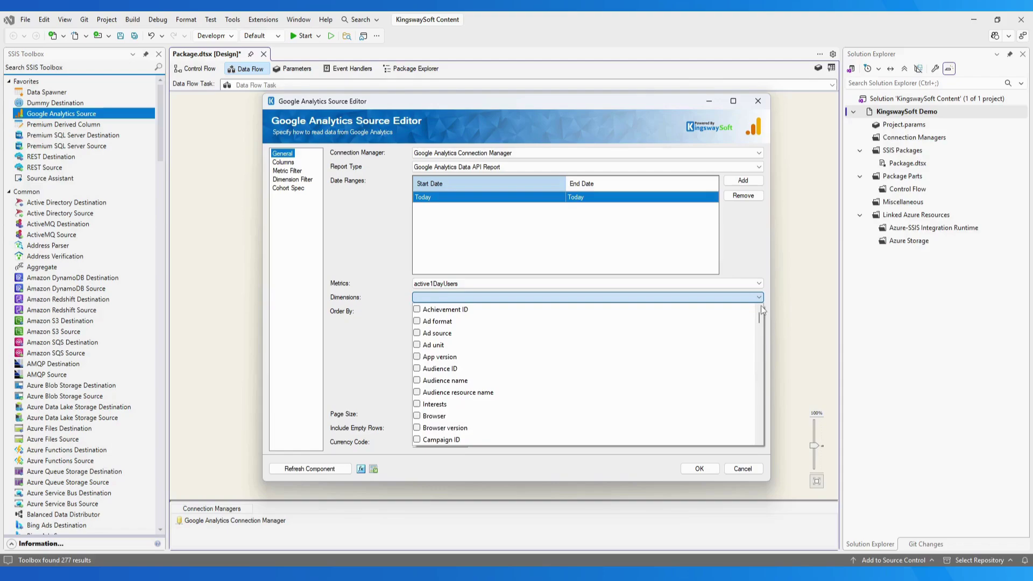
{"action": "scroll", "coordinate": [479, 401], "scroll_direction": "down", "scroll_amount": 3}
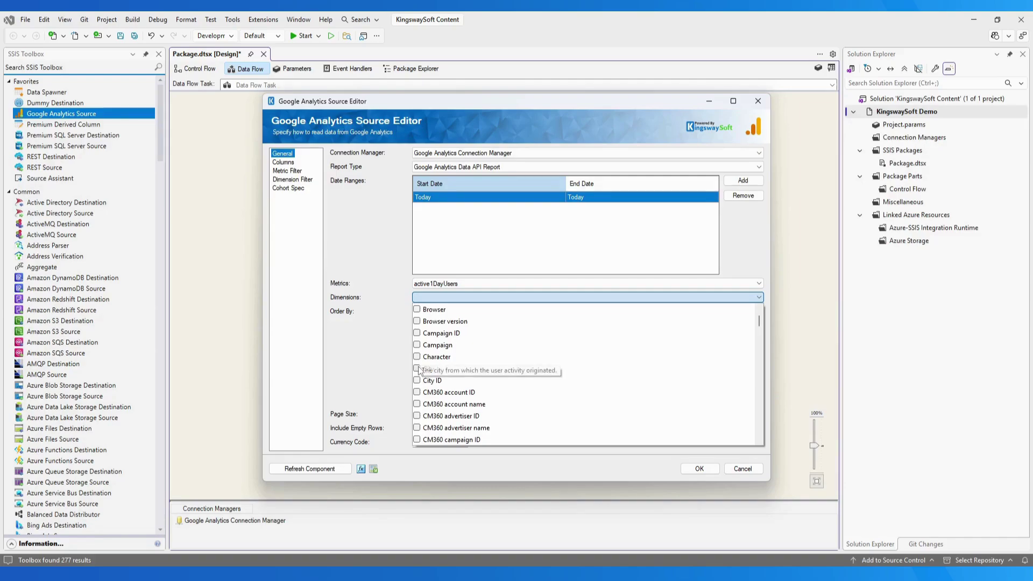
{"action": "left_click", "coordinate": [417, 369]}
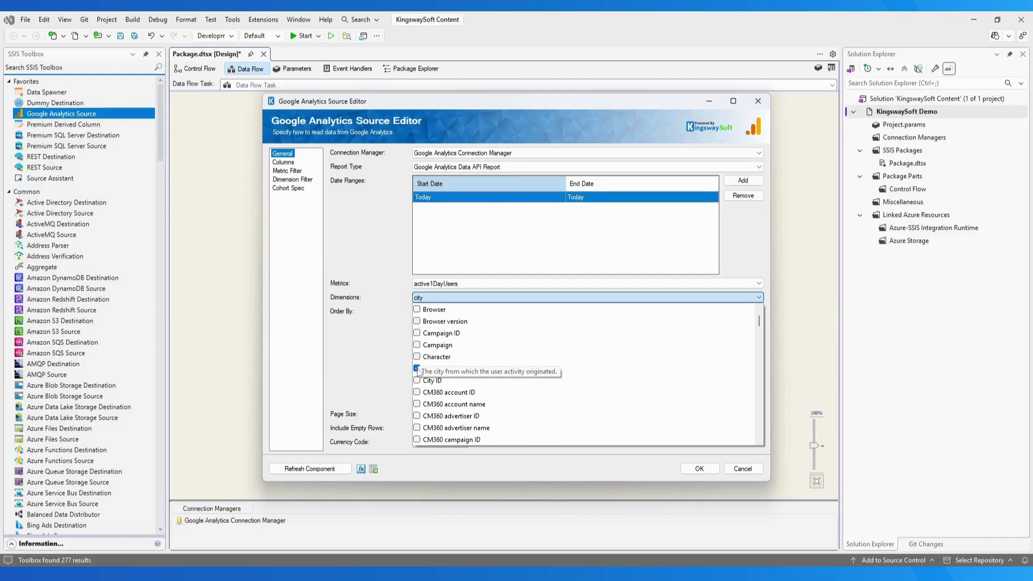
{"action": "left_click", "coordinate": [747, 253]}
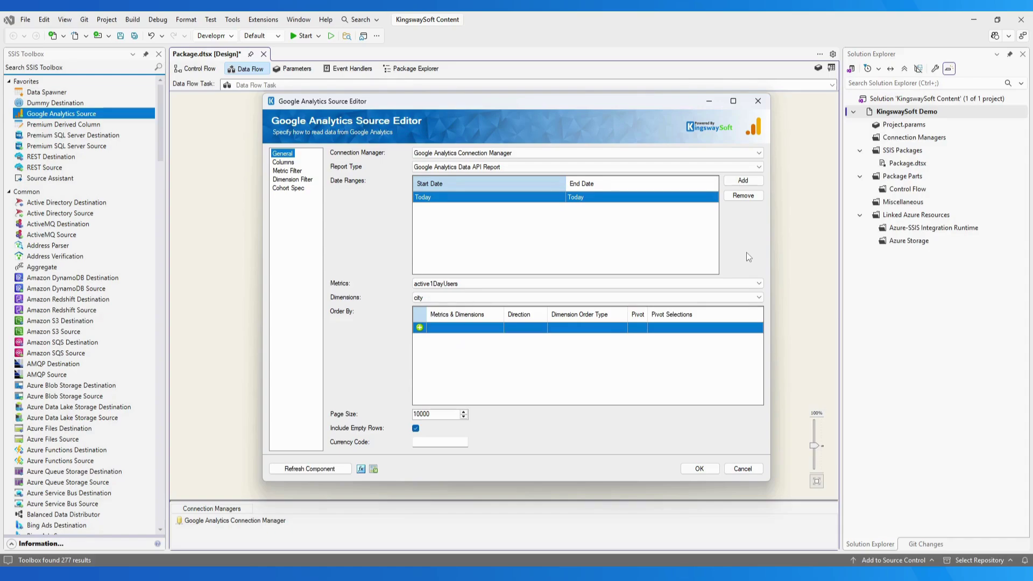
- Add an Order By entry for the city dimension and check the available sort directions
{"action": "left_click", "coordinate": [497, 331]}
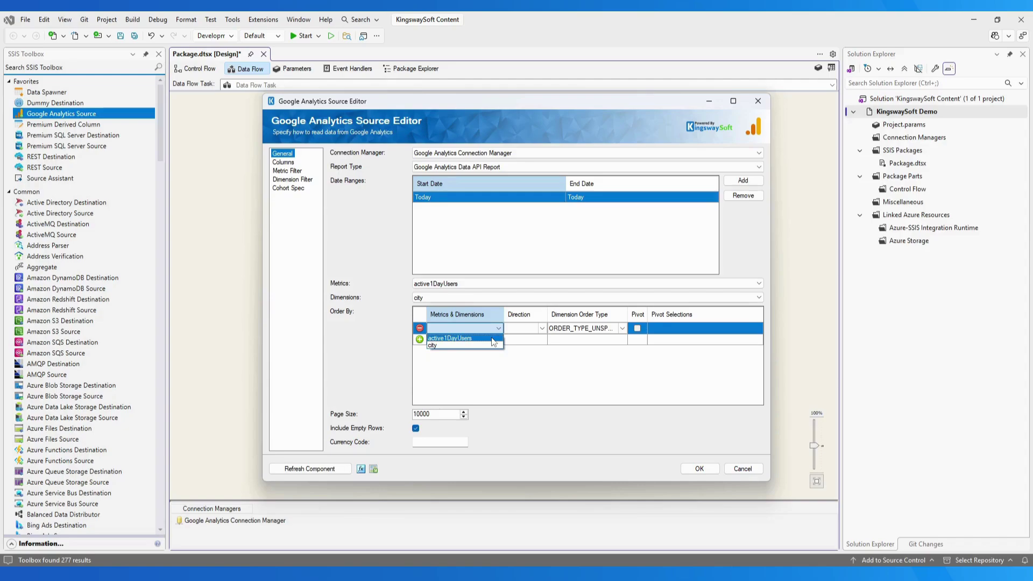
{"action": "left_click", "coordinate": [491, 346]}
{"action": "left_click", "coordinate": [541, 328]}
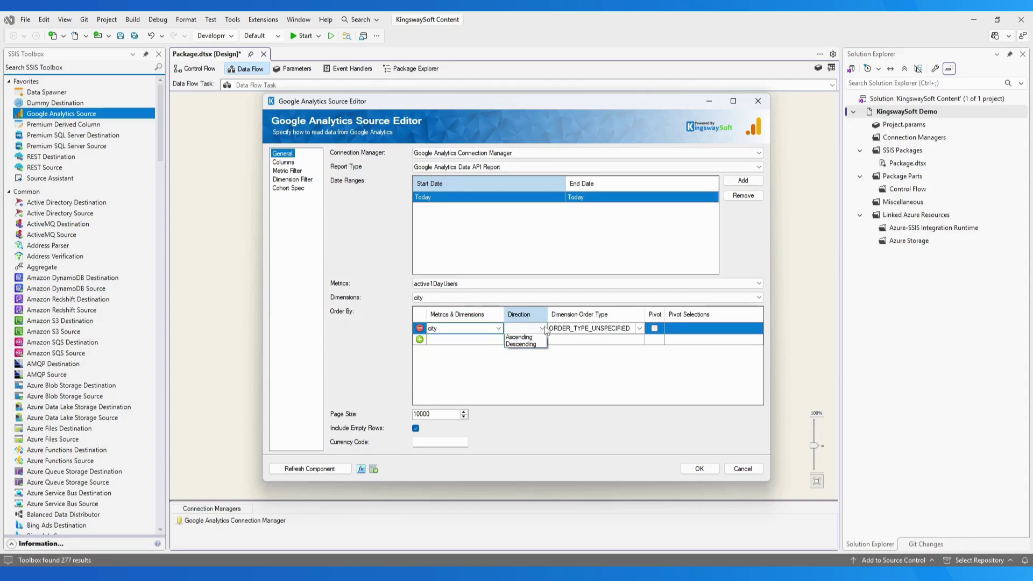
{"action": "left_click", "coordinate": [544, 339]}
{"action": "left_click", "coordinate": [498, 340]}
{"action": "left_click", "coordinate": [466, 355]}
{"action": "left_click", "coordinate": [542, 340]}
{"action": "left_click", "coordinate": [519, 356]}
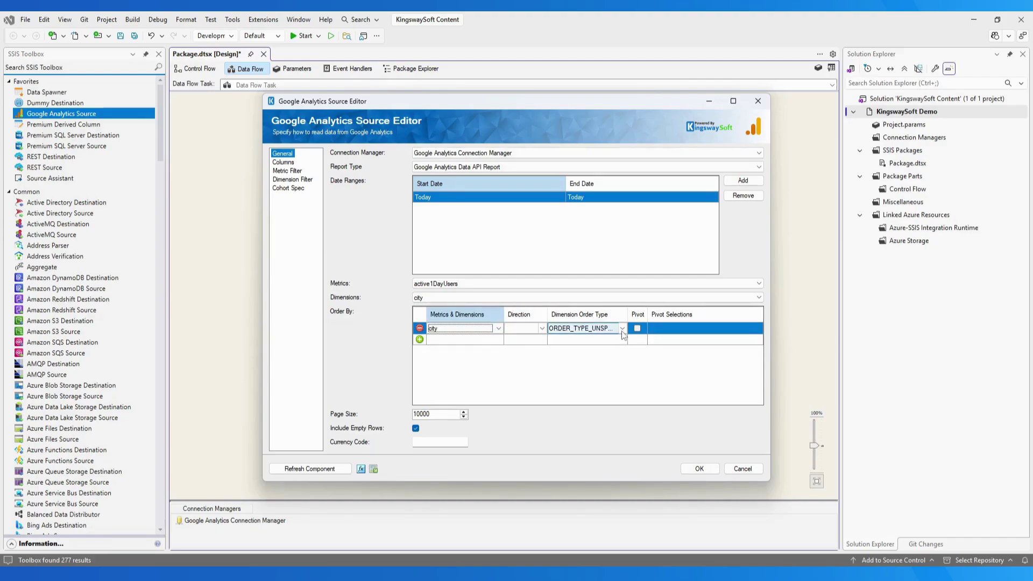
- Widen the Dimension Order Type column and review the order types available for the city entry
{"action": "left_click", "coordinate": [622, 329]}
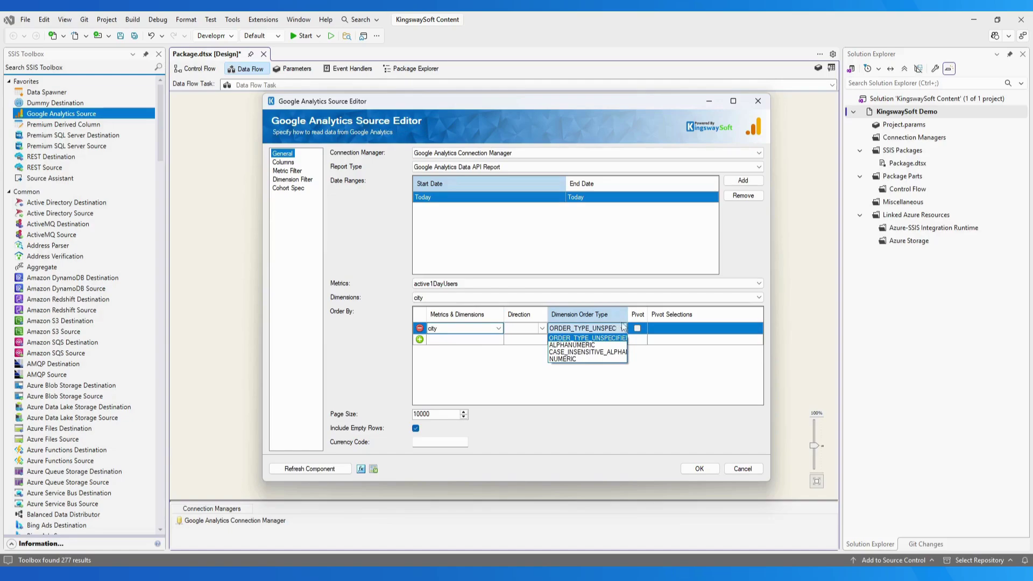
{"action": "left_click", "coordinate": [626, 313]}
{"action": "left_click_drag", "start_coordinate": [626, 313], "coordinate": [643, 314]}
{"action": "left_click", "coordinate": [641, 329]}
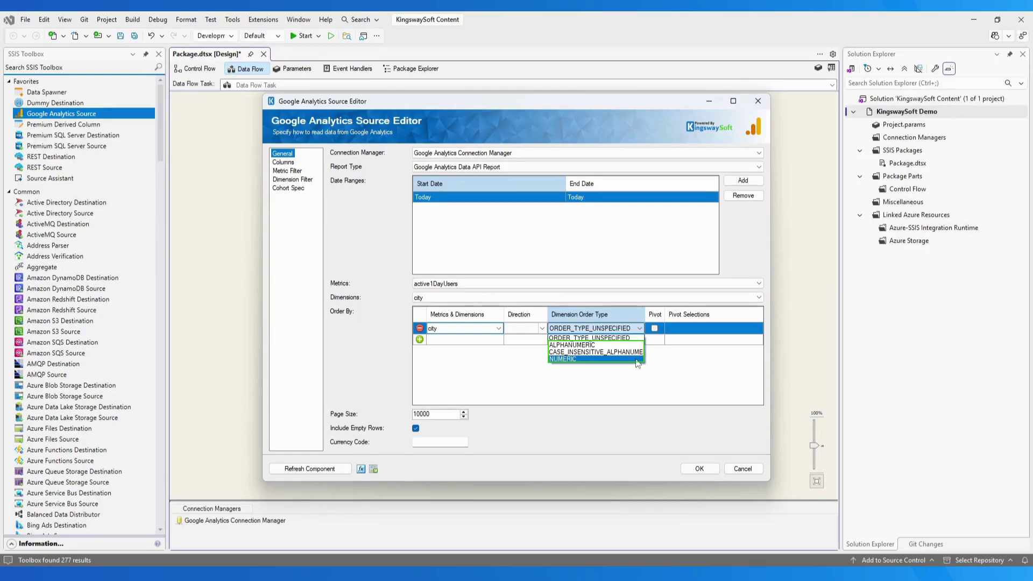
{"action": "left_click", "coordinate": [548, 330]}
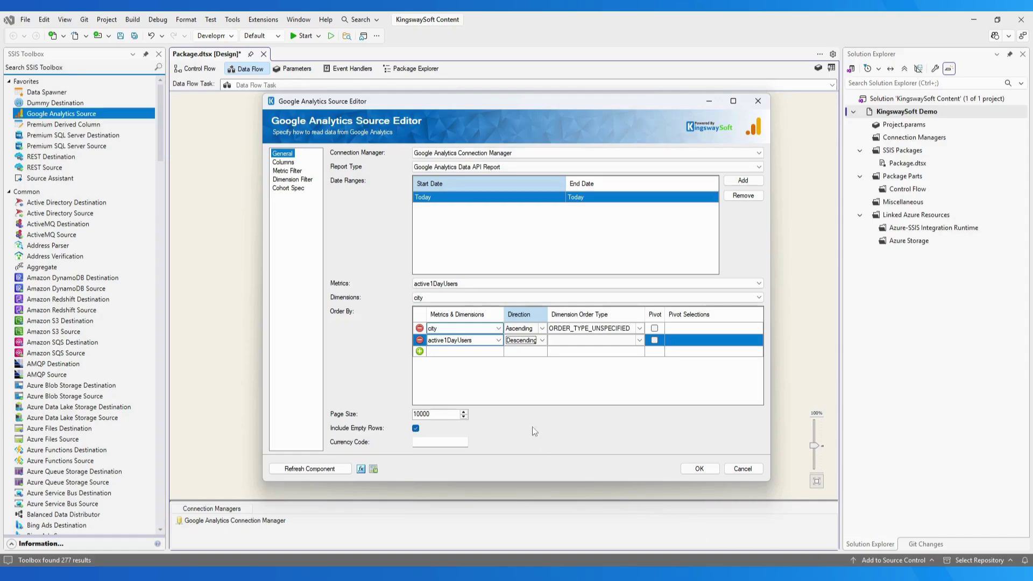
- Change the report type to Google Analytics Data API Realtime Report and select Active users as its metric
{"action": "left_click", "coordinate": [715, 169]}
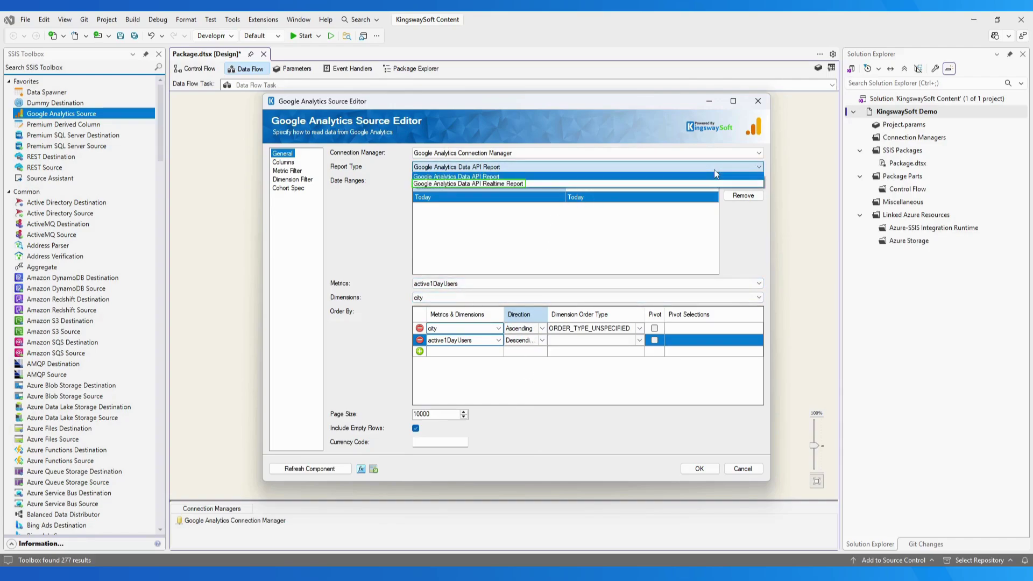
{"action": "left_click", "coordinate": [715, 183]}
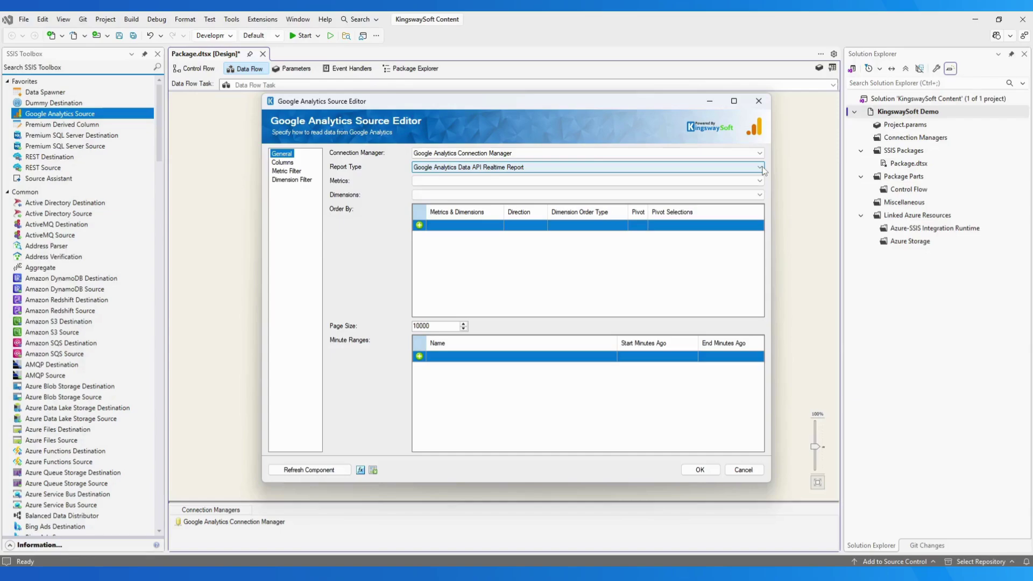
{"action": "left_click", "coordinate": [759, 181]}
{"action": "left_click", "coordinate": [760, 192]}
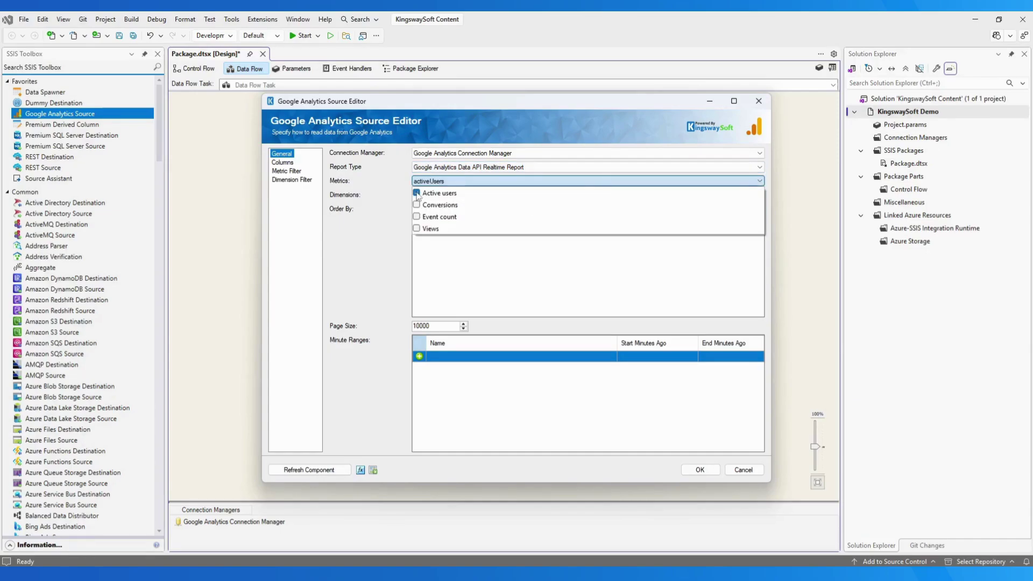
{"action": "left_click", "coordinate": [760, 194]}
- Select Audience ID as the dimension of the realtime report
{"action": "left_click", "coordinate": [759, 195]}
{"action": "left_click", "coordinate": [416, 218]}
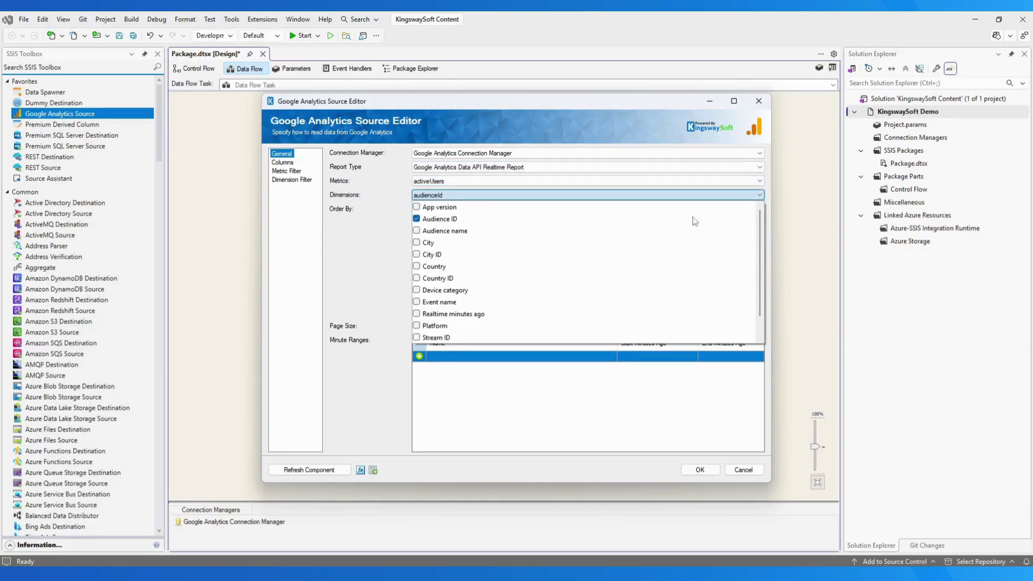
{"action": "left_click", "coordinate": [761, 196]}
- Add an Order By entry for activeUsers with Ascending direction
{"action": "left_click", "coordinate": [499, 226]}
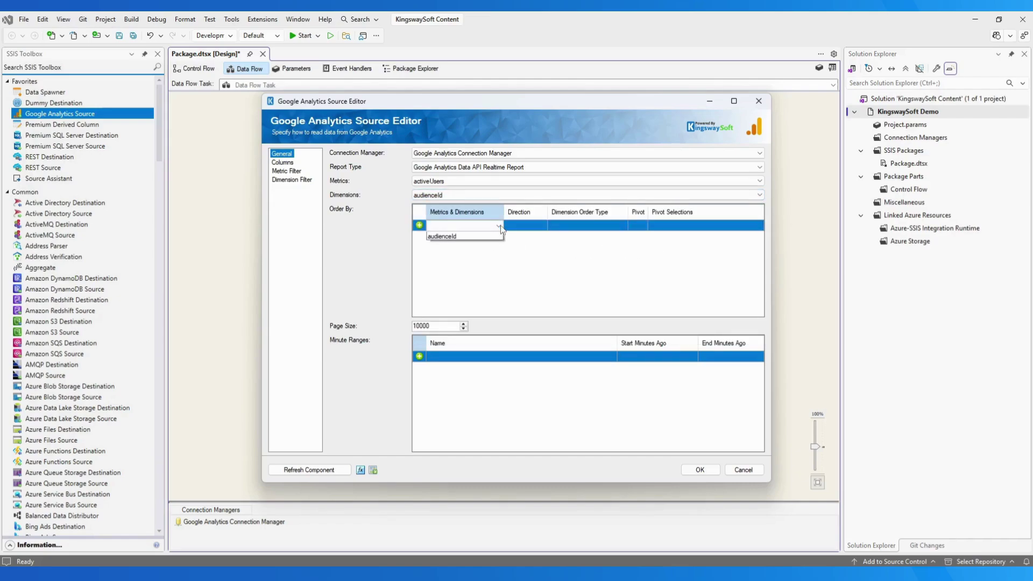
{"action": "left_click", "coordinate": [447, 235]}
{"action": "left_click", "coordinate": [542, 226]}
{"action": "left_click", "coordinate": [519, 235]}
- Add a second Order By entry for audienceId with the NUMERIC dimension order type and Descending direction
{"action": "left_click", "coordinate": [498, 237]}
{"action": "left_click", "coordinate": [443, 254]}
{"action": "left_click", "coordinate": [608, 238]}
{"action": "left_click", "coordinate": [622, 238]}
{"action": "left_click", "coordinate": [559, 268]}
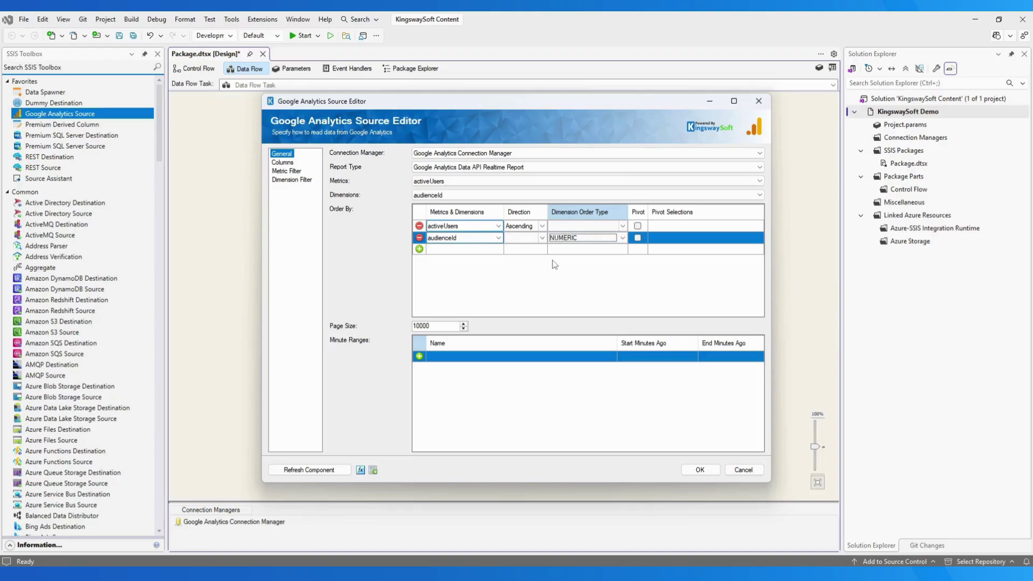
{"action": "left_click", "coordinate": [542, 238]}
{"action": "left_click", "coordinate": [525, 255]}
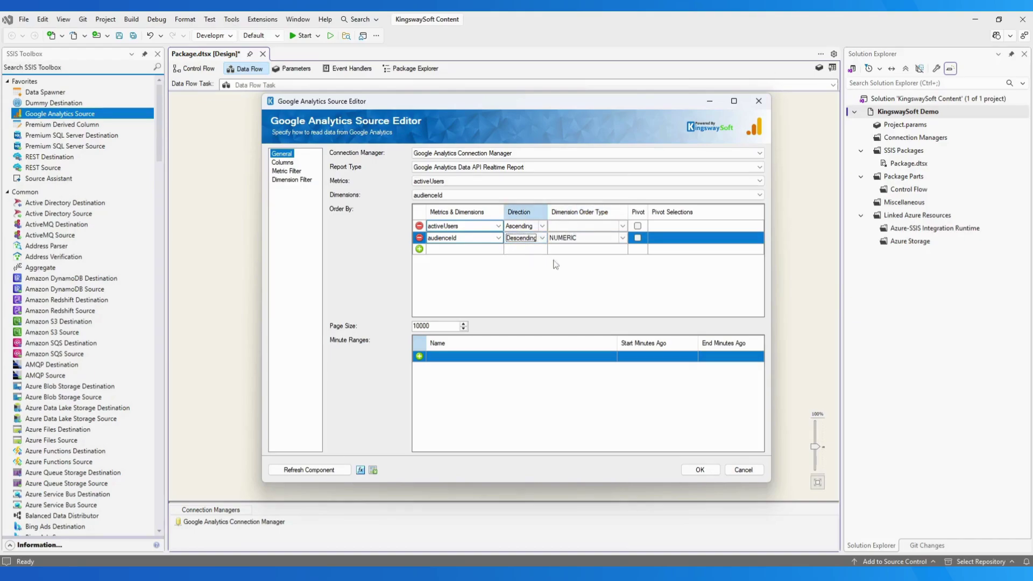
- Examine the Name, Start Minutes Ago and End Minutes Ago fields of a new minute range entry
{"action": "left_click", "coordinate": [500, 359]}
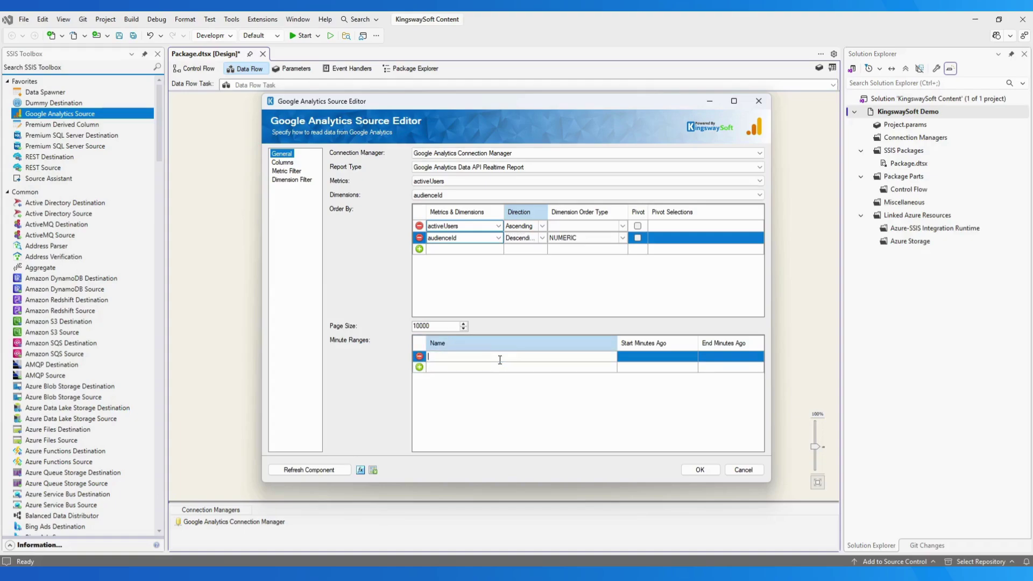
{"action": "left_click", "coordinate": [637, 357]}
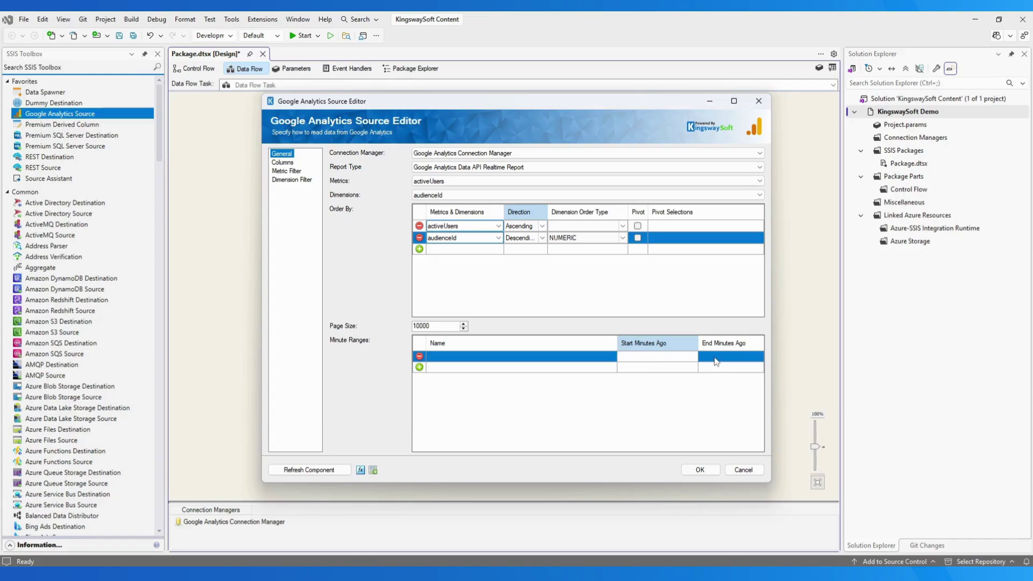
{"action": "left_click", "coordinate": [715, 358]}
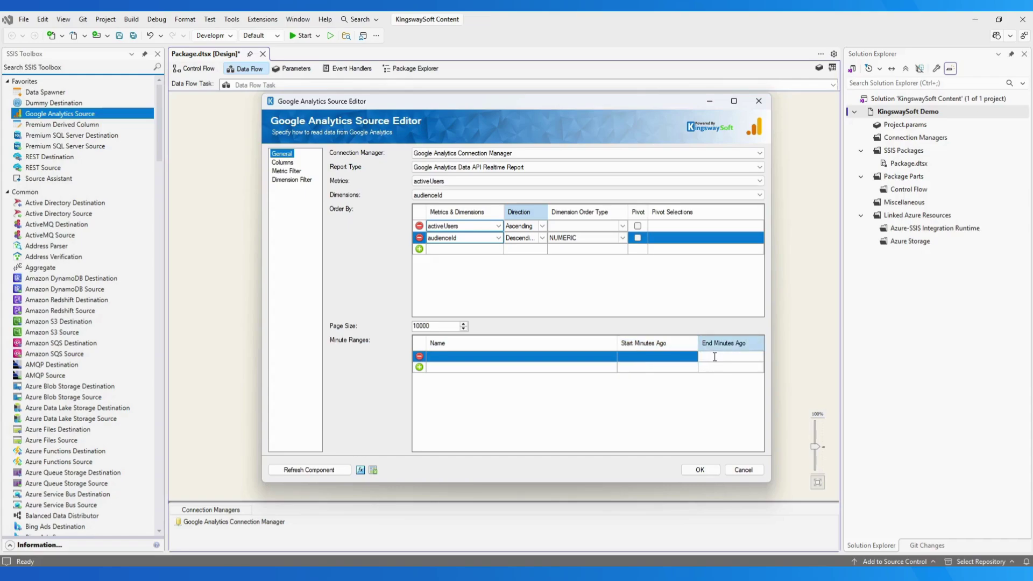
- Inspect the audienceId column's properties in the source's column list and exclude activeUsers from the output columns
{"action": "left_click", "coordinate": [280, 164]}
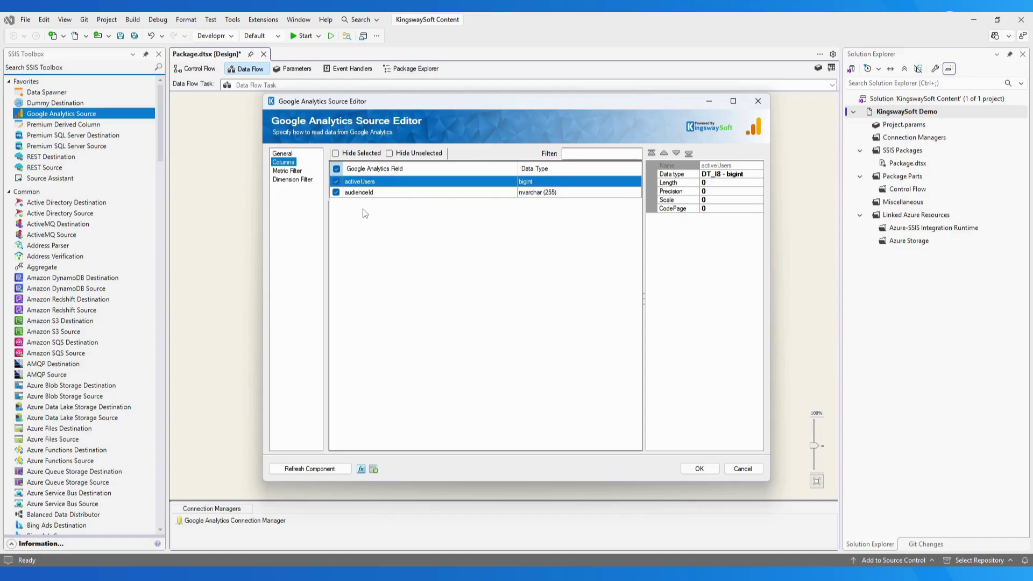
{"action": "left_click", "coordinate": [381, 197]}
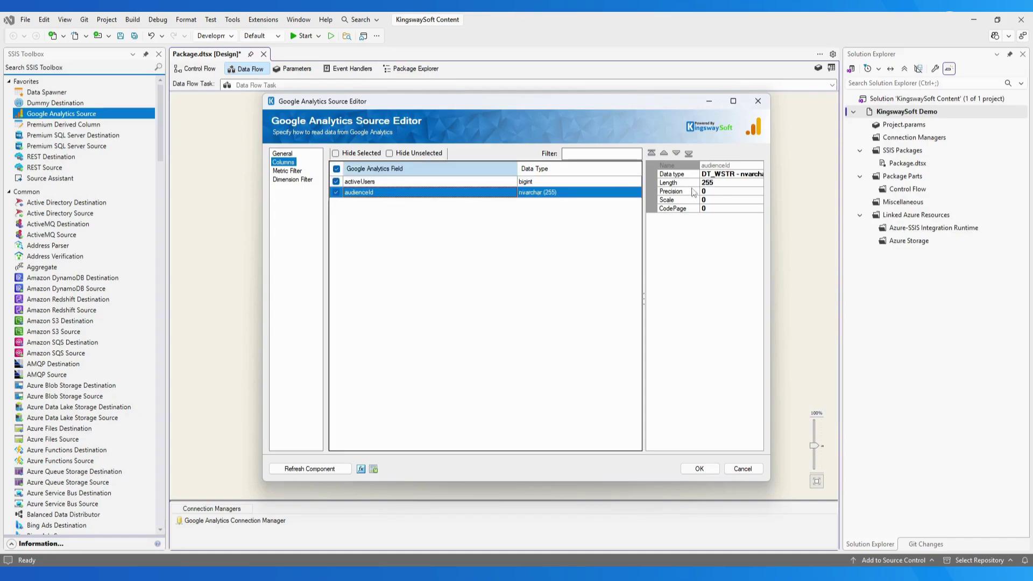
{"action": "left_click_drag", "start_coordinate": [699, 166], "coordinate": [689, 167]}
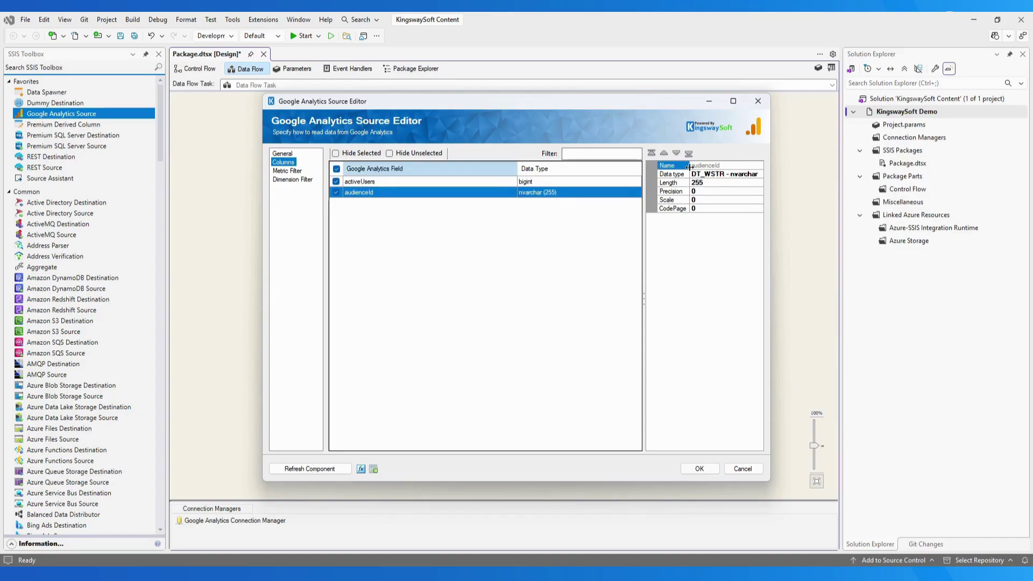
{"action": "left_click", "coordinate": [336, 183]}
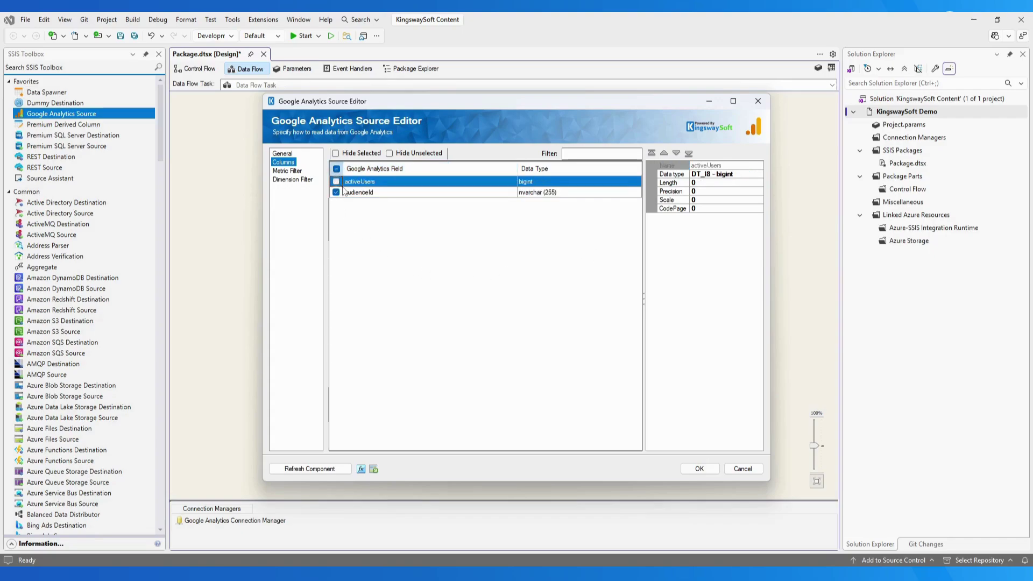
- Try hiding the selected fields and the unselected fields in the column list, and show all fields again
{"action": "left_click", "coordinate": [336, 153]}
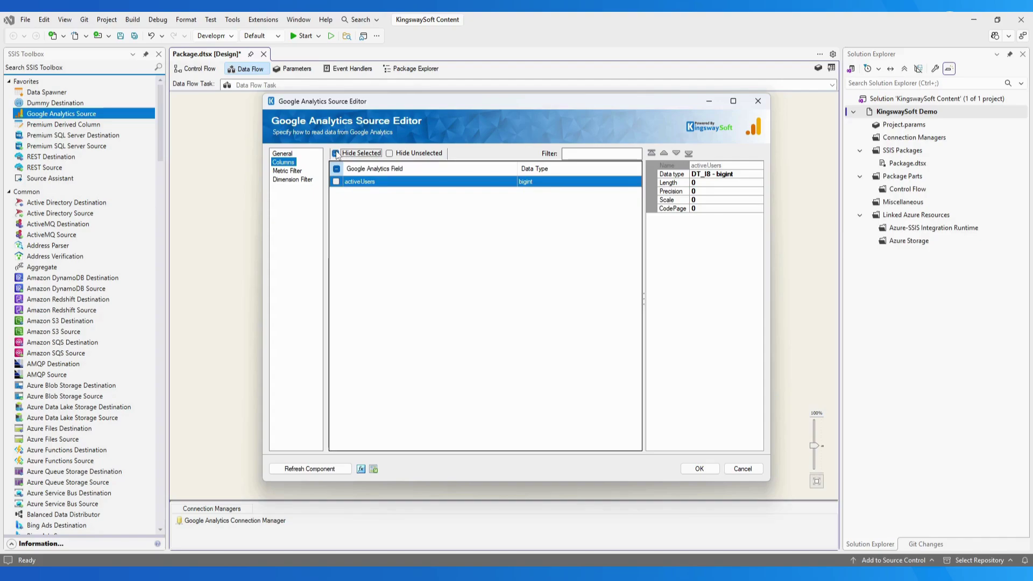
{"action": "left_click", "coordinate": [390, 154]}
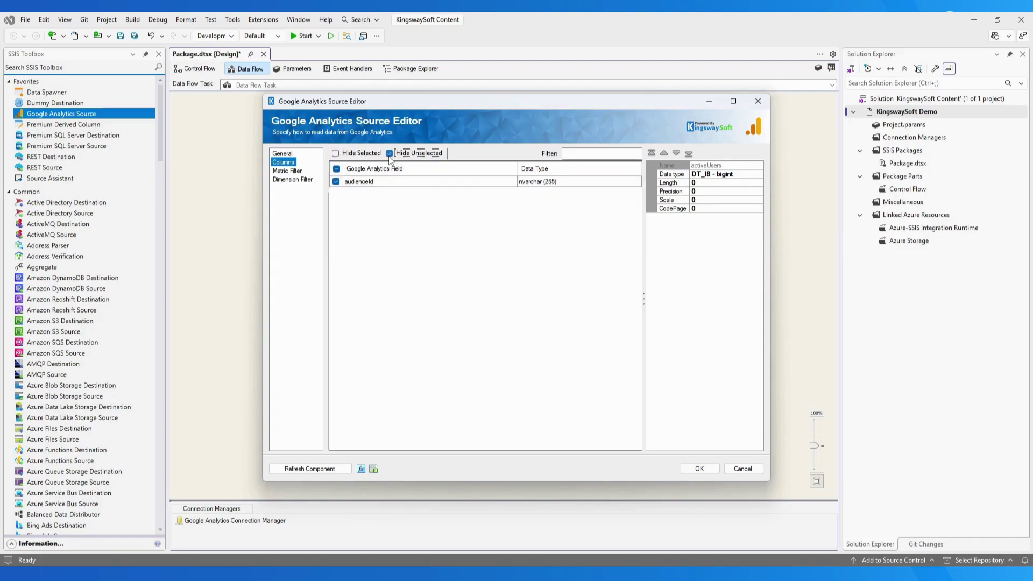
{"action": "left_click", "coordinate": [390, 153]}
- Filter the column list by "active" and clear the filter
{"action": "left_click", "coordinate": [603, 153]}
{"action": "type", "text": "active"}
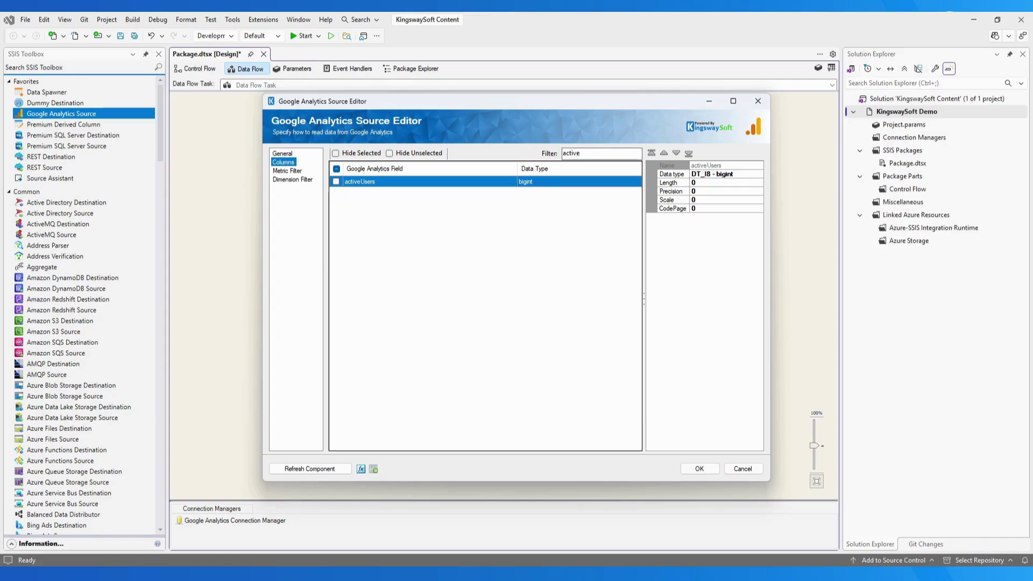
{"action": "key", "text": "ctrl+a"}
{"action": "key", "text": "BackSpace"}
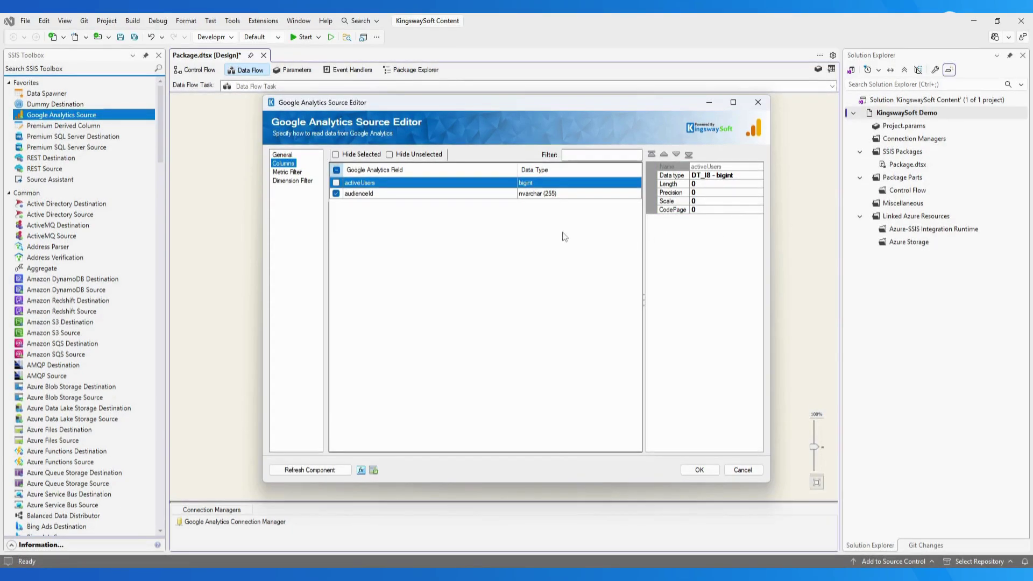
- Build a metric filter that keeps rows where activeUsers is Greater than the static value 10
{"action": "left_click", "coordinate": [290, 174]}
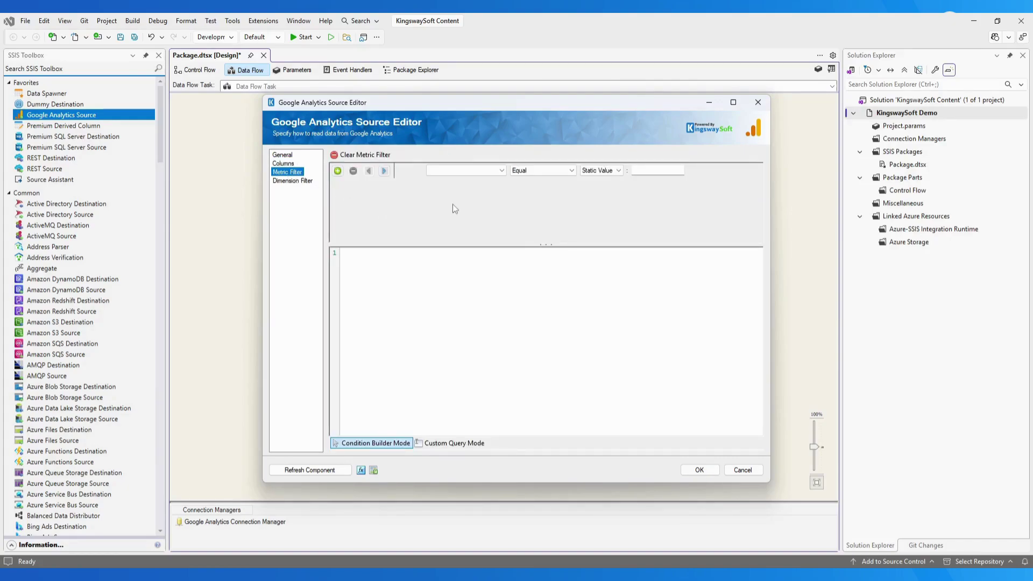
{"action": "left_click", "coordinate": [502, 171]}
{"action": "left_click", "coordinate": [454, 180]}
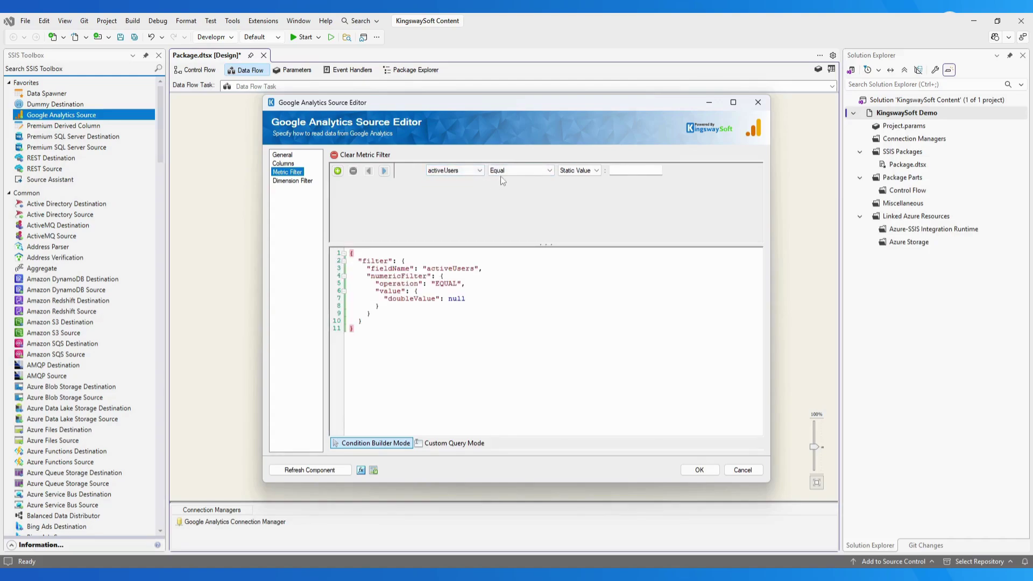
{"action": "left_click", "coordinate": [550, 171]}
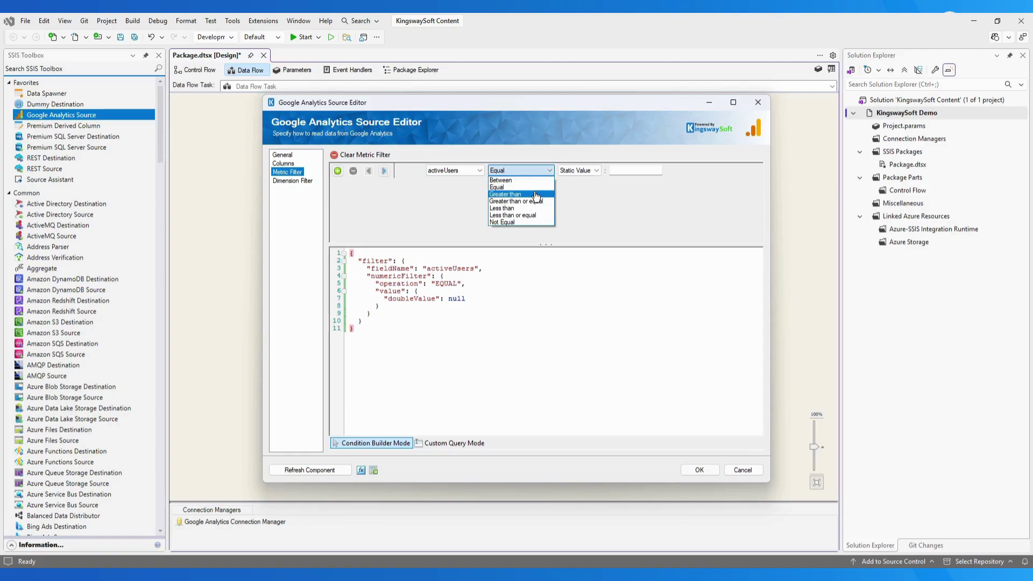
{"action": "left_click", "coordinate": [537, 192]}
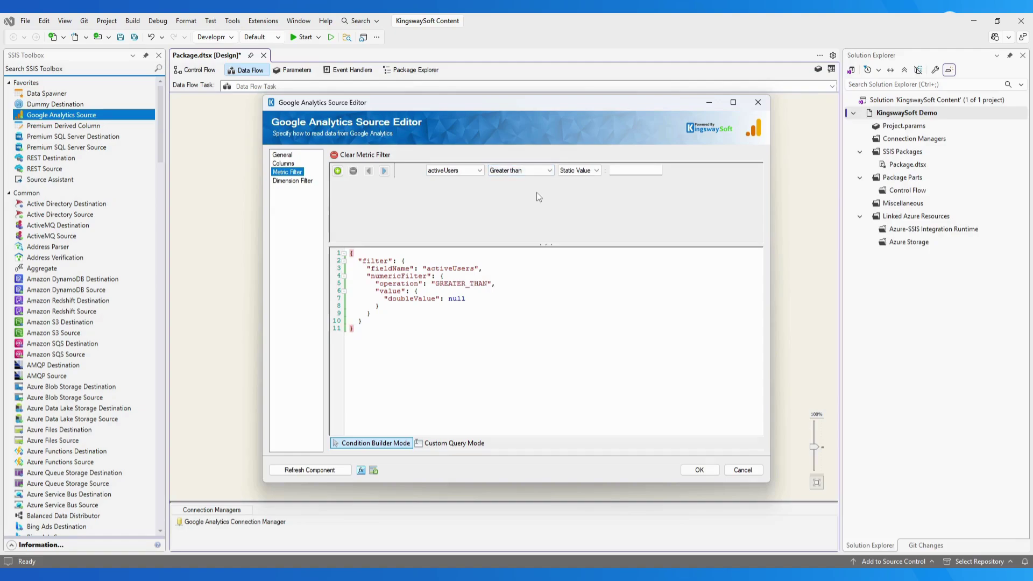
{"action": "left_click", "coordinate": [596, 171]}
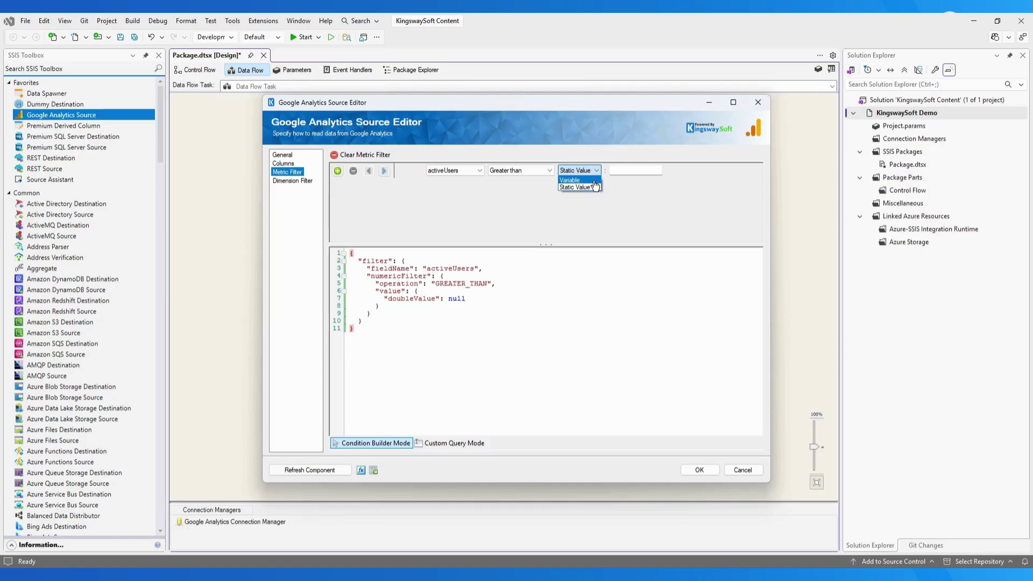
{"action": "left_click", "coordinate": [598, 188]}
{"action": "left_click", "coordinate": [626, 170]}
{"action": "type", "text": "10"}
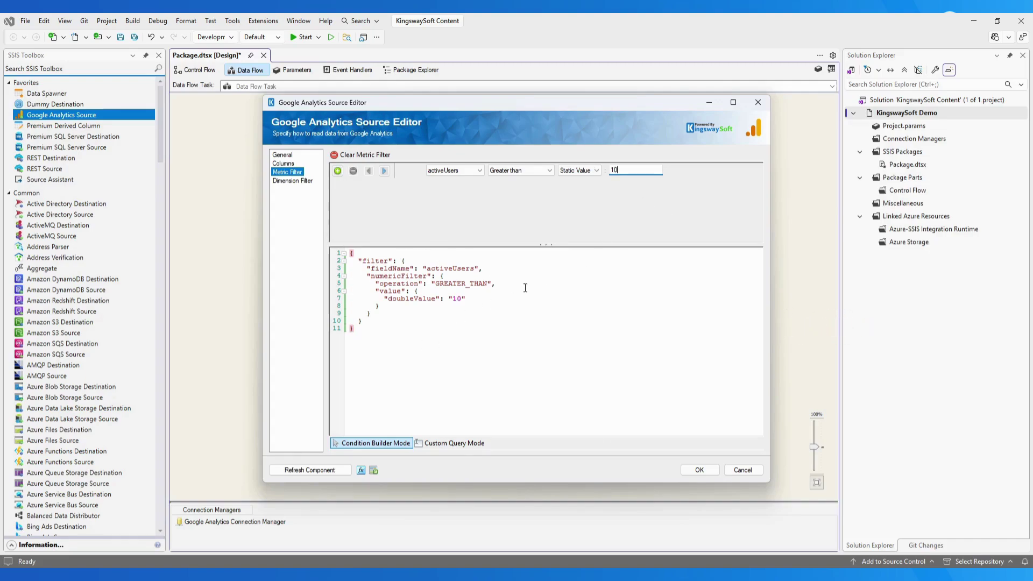
{"action": "left_click", "coordinate": [521, 303]}
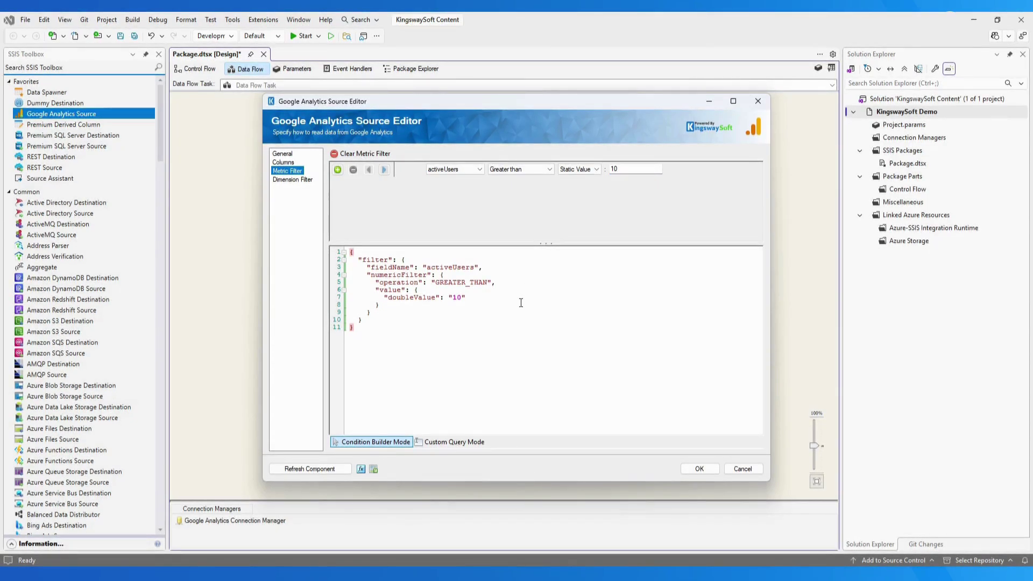
- Build a dimension filter requiring city to be an exact match of the static string value "Toronto"
{"action": "left_click", "coordinate": [302, 180]}
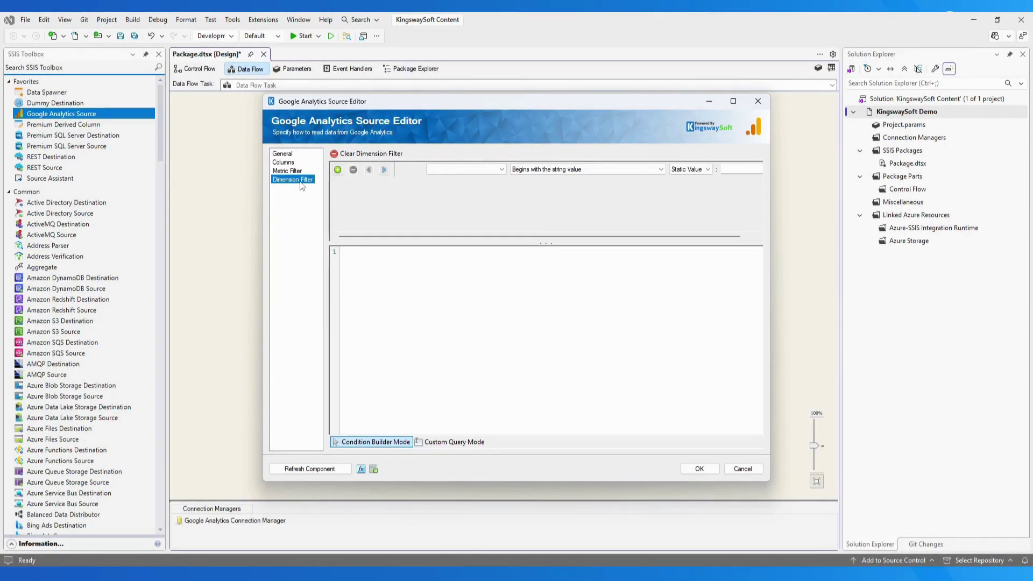
{"action": "left_click", "coordinate": [501, 170]}
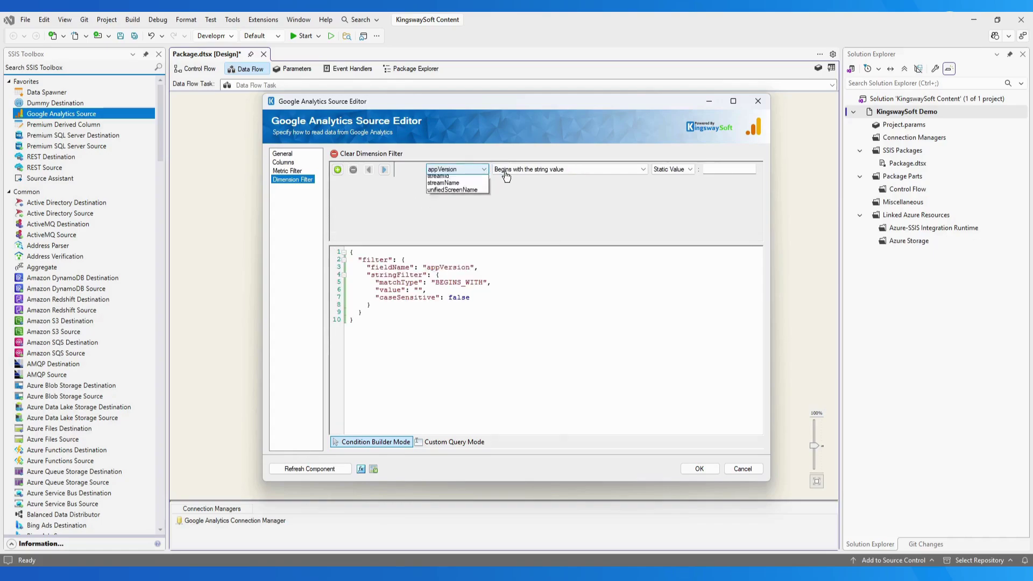
{"action": "left_click", "coordinate": [458, 200]}
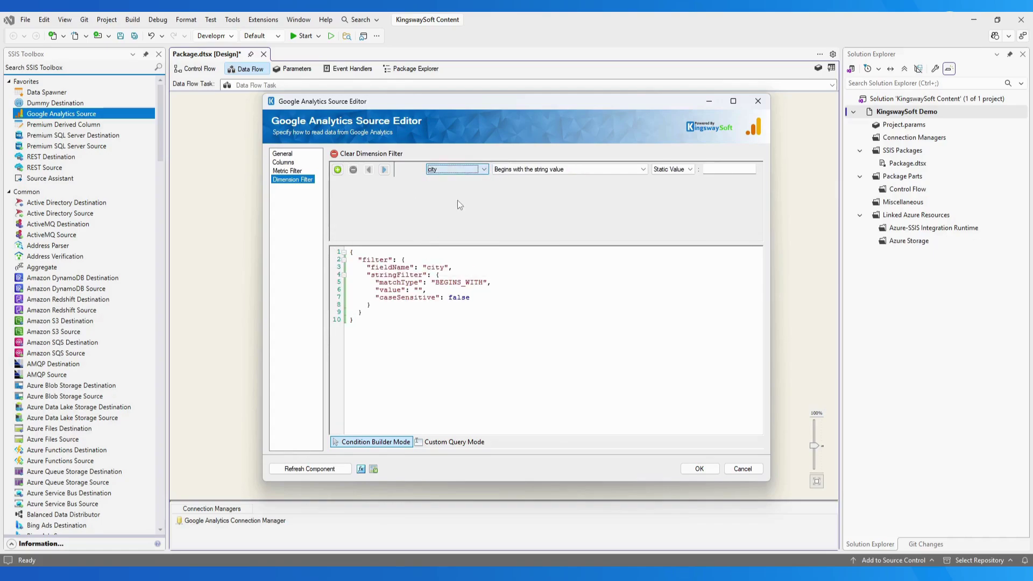
{"action": "left_click", "coordinate": [571, 170]}
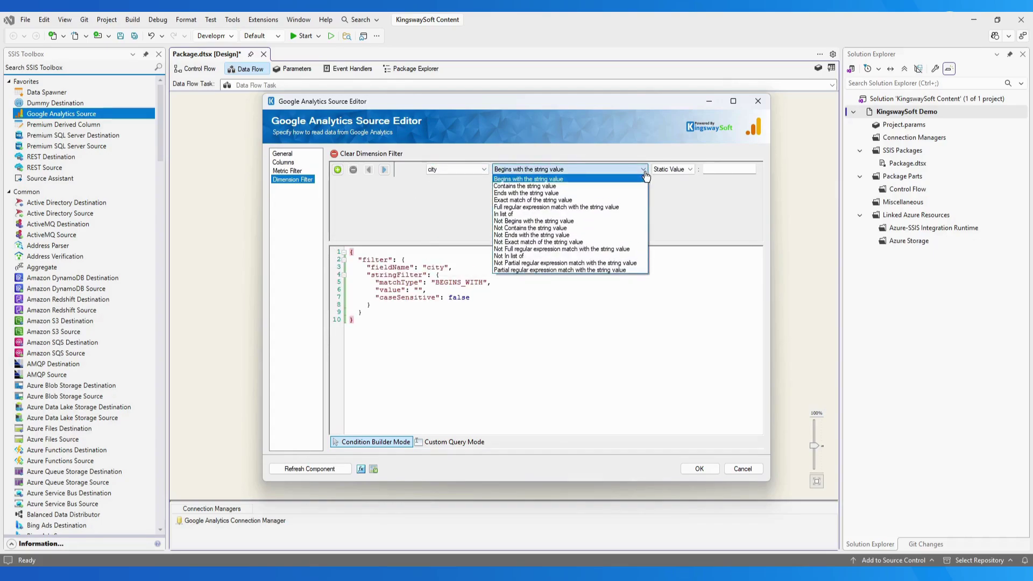
{"action": "left_click", "coordinate": [629, 200]}
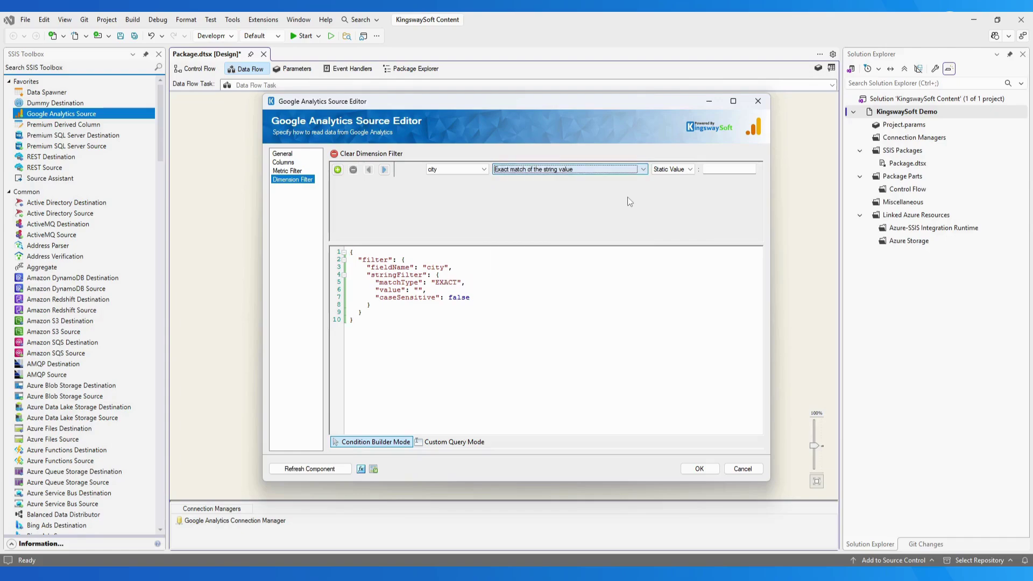
{"action": "left_click", "coordinate": [709, 169]}
{"action": "type", "text": "Toronto"}
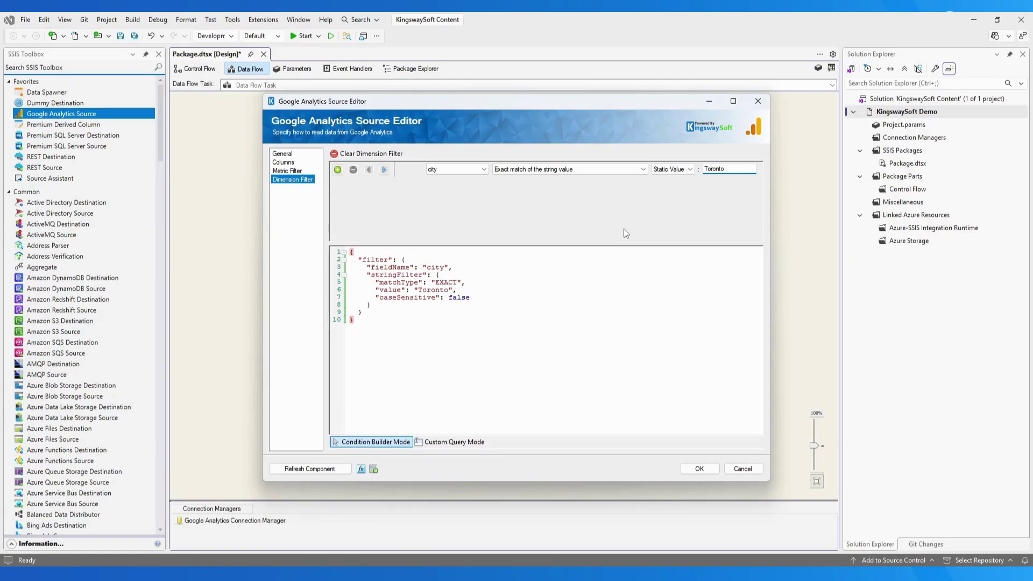
- Try Custom Query Mode for the dimension filter, expand its system variables, and return to Condition Builder Mode
{"action": "left_click", "coordinate": [466, 445]}
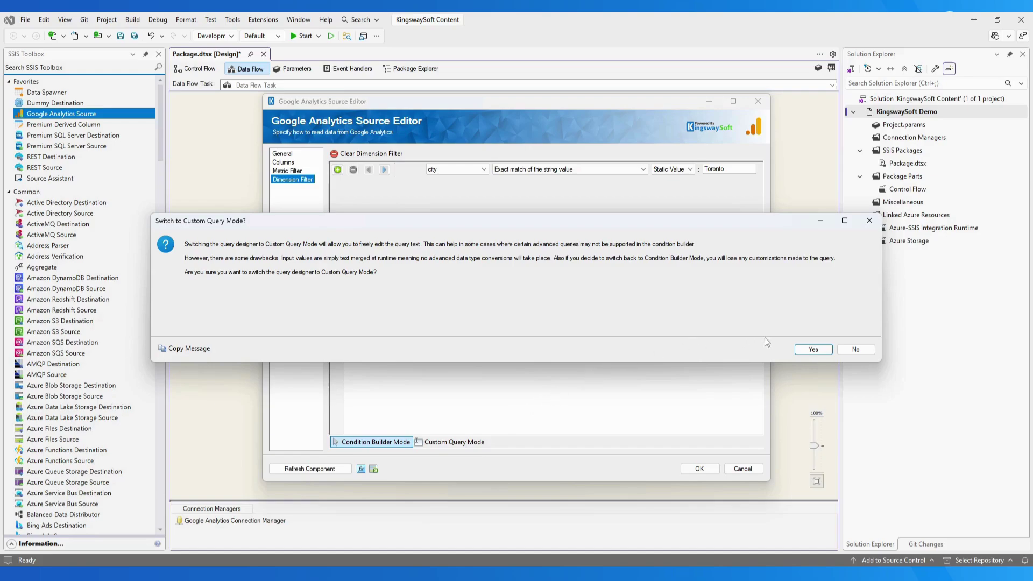
{"action": "left_click", "coordinate": [825, 353]}
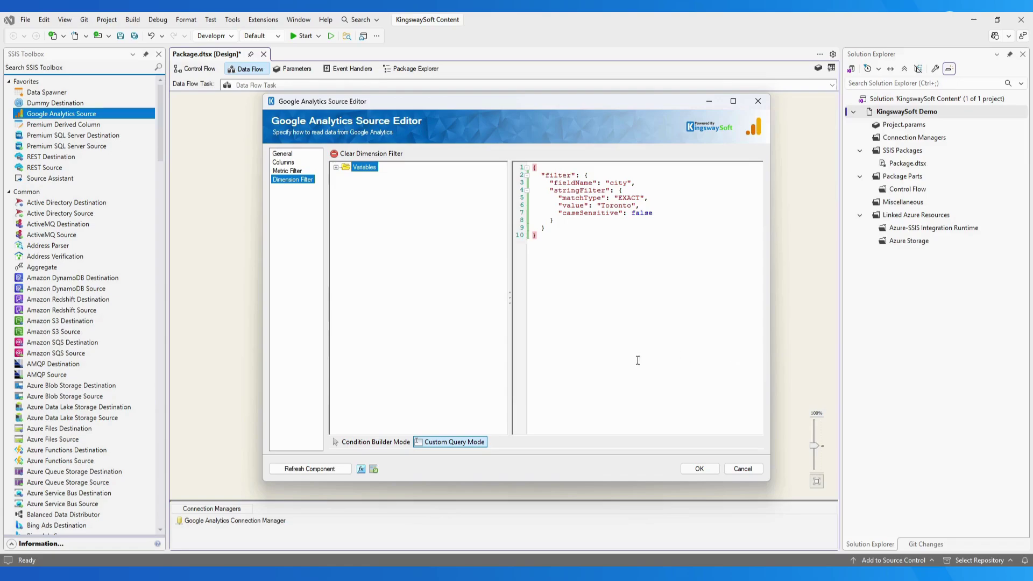
{"action": "left_click", "coordinate": [336, 167]}
{"action": "left_click", "coordinate": [346, 178]}
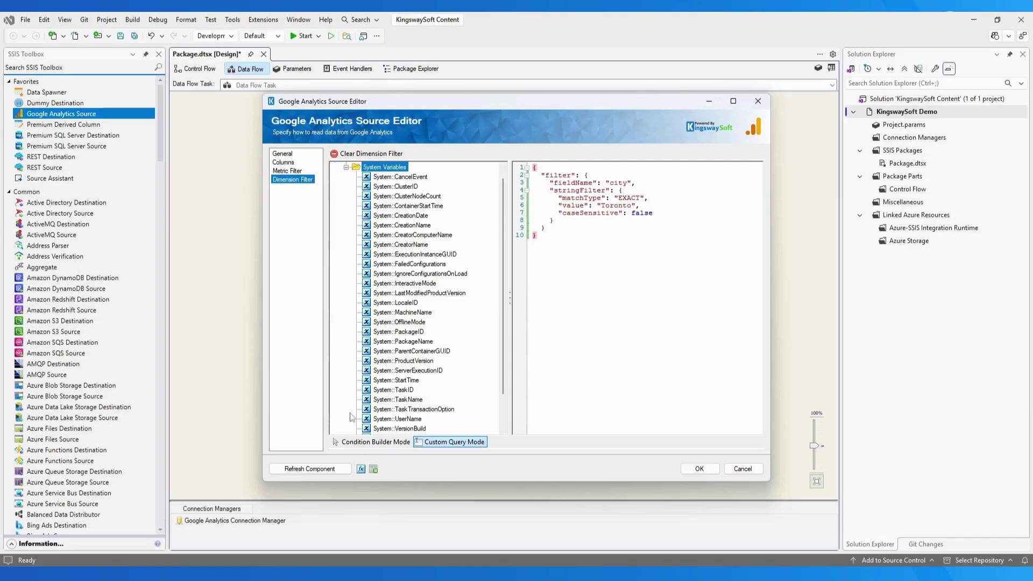
{"action": "left_click", "coordinate": [373, 443]}
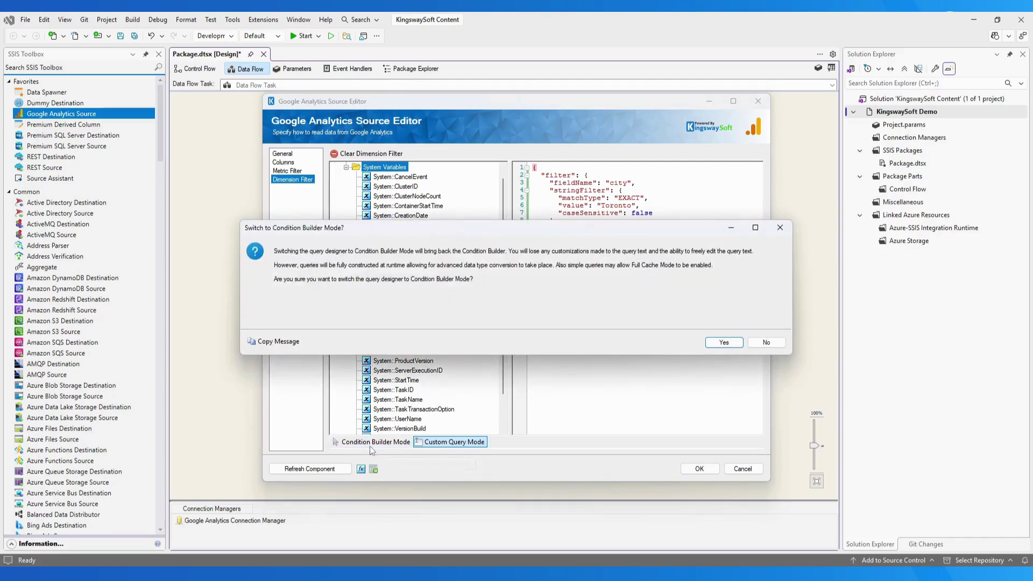
{"action": "left_click", "coordinate": [741, 343]}
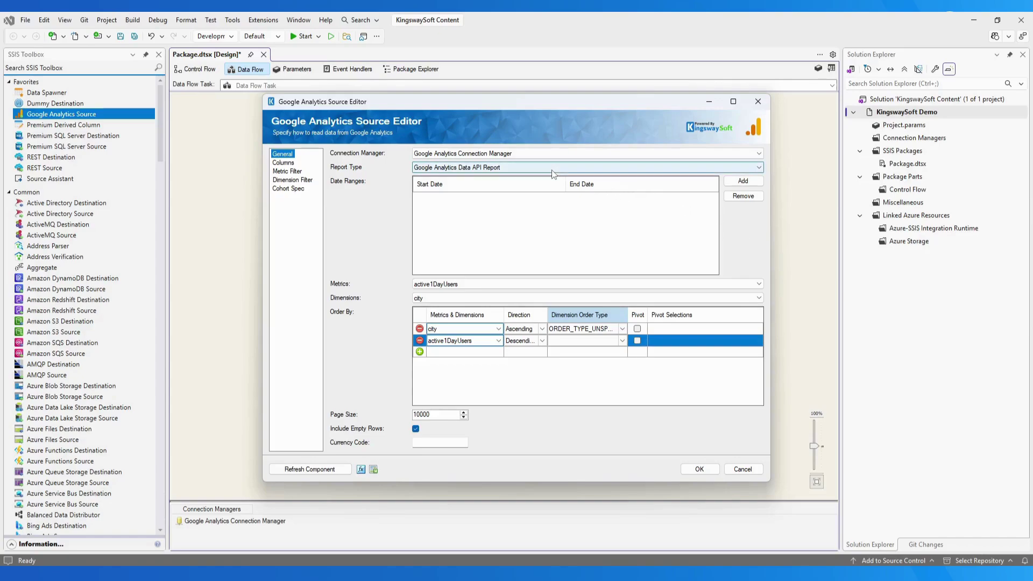
- Enable creation of a cohort report in the cohort specification, accepting the removal of the date range settings
{"action": "left_click", "coordinate": [288, 189]}
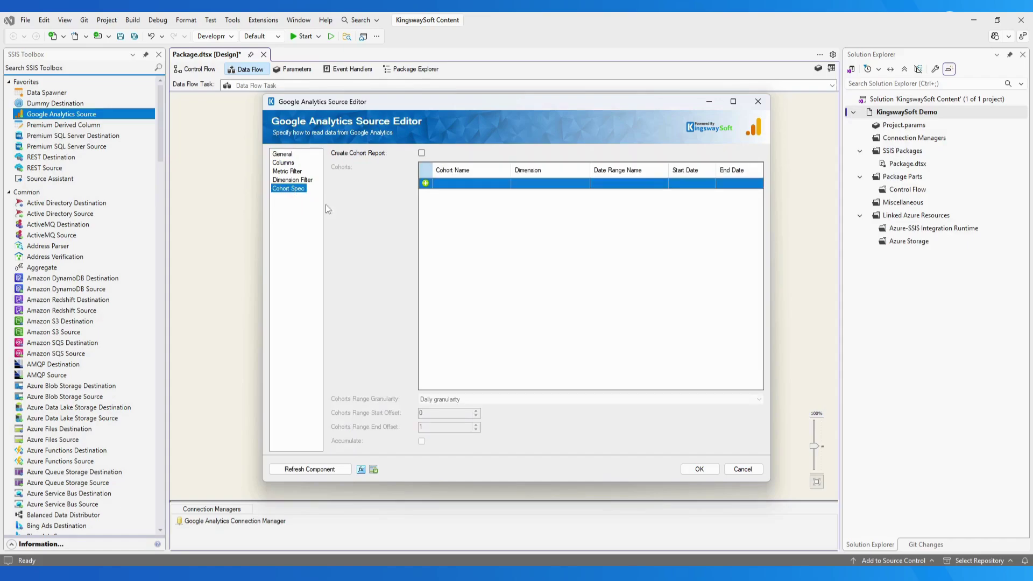
{"action": "left_click", "coordinate": [422, 153]}
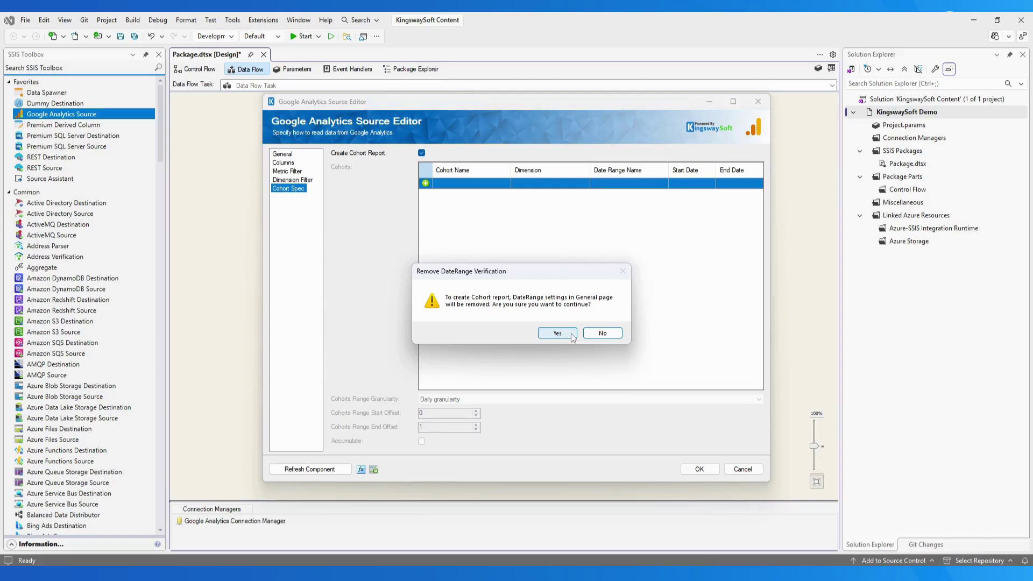
{"action": "left_click", "coordinate": [557, 333]}
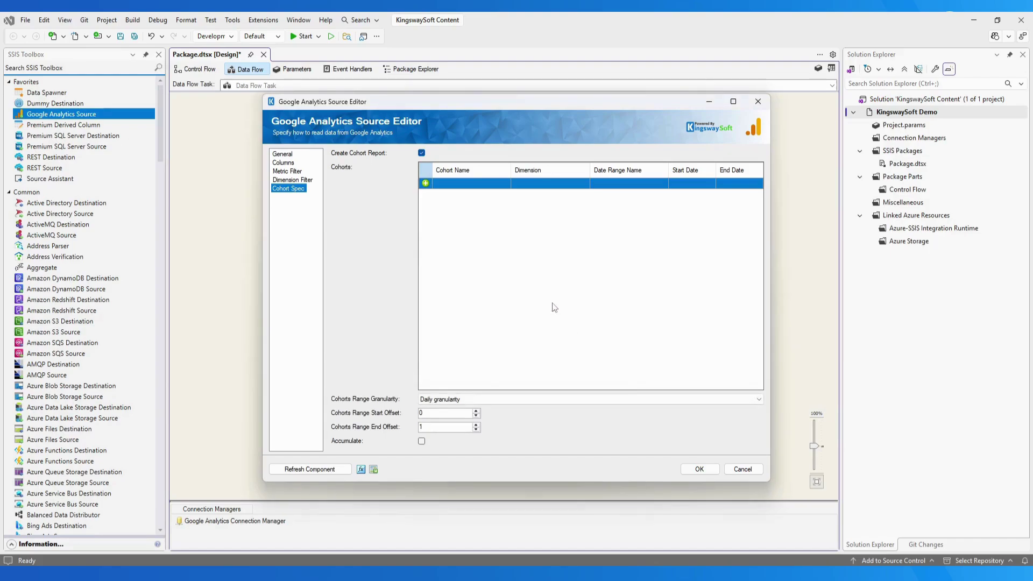
- Add a blank cohort row and go through its name, dimension, date range name, start date and end date fields
{"action": "left_click", "coordinate": [482, 184]}
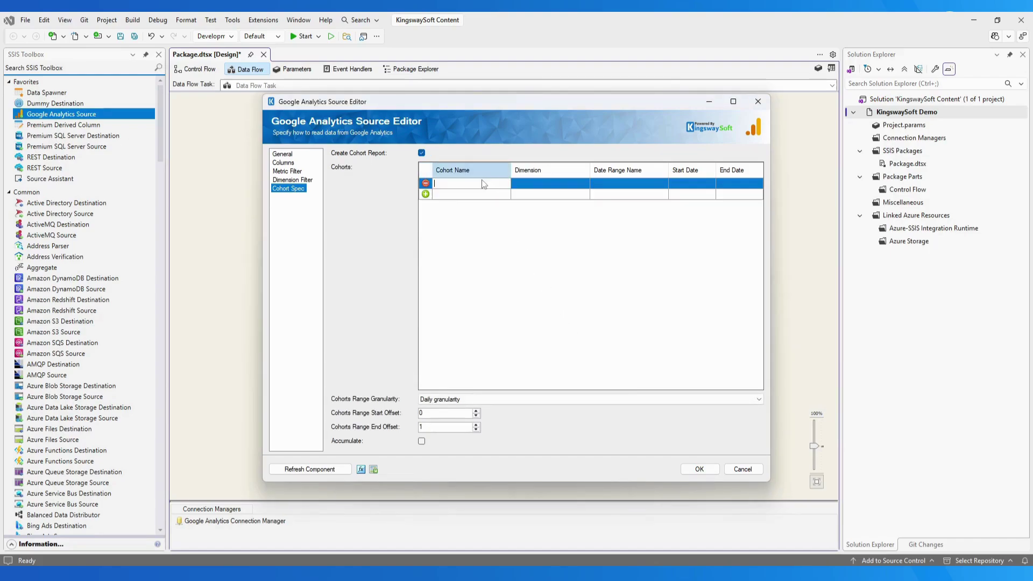
{"action": "left_click", "coordinate": [563, 188]}
{"action": "left_click", "coordinate": [649, 185]}
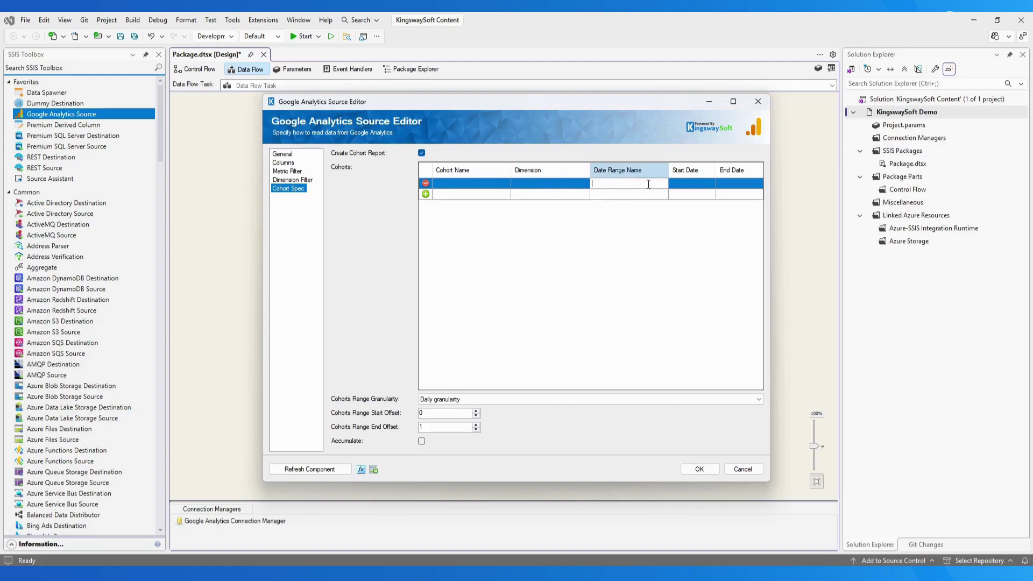
{"action": "left_click", "coordinate": [700, 186]}
{"action": "left_click", "coordinate": [748, 184]}
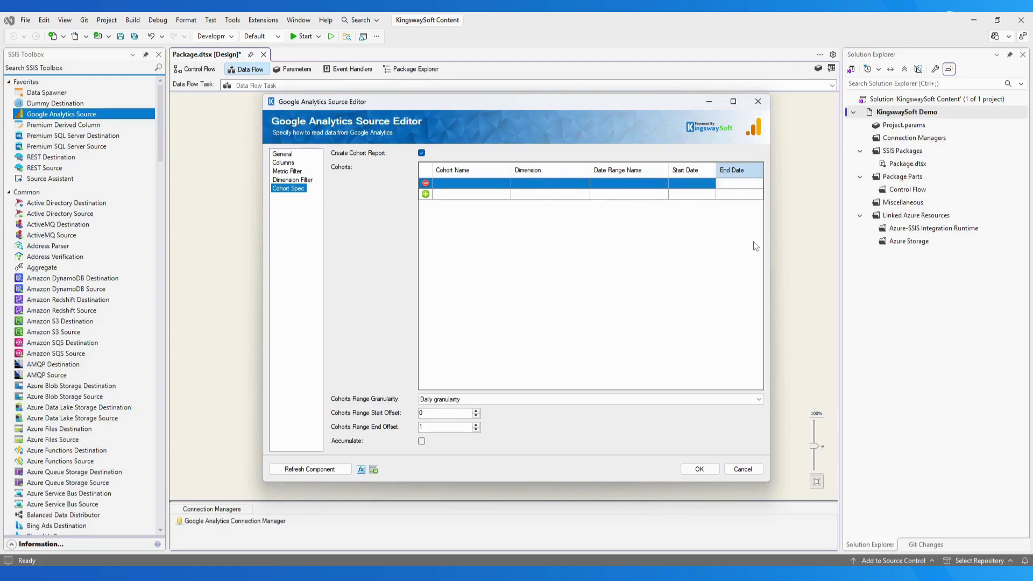
- Choose Daily granularity for the cohorts range and enable Accumulate
{"action": "left_click", "coordinate": [759, 401]}
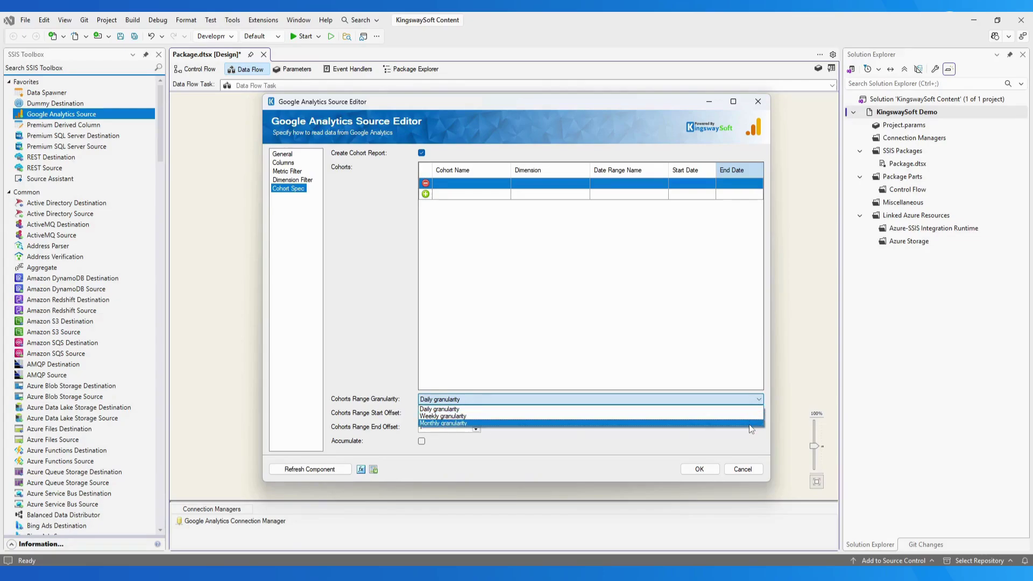
{"action": "left_click", "coordinate": [602, 409]}
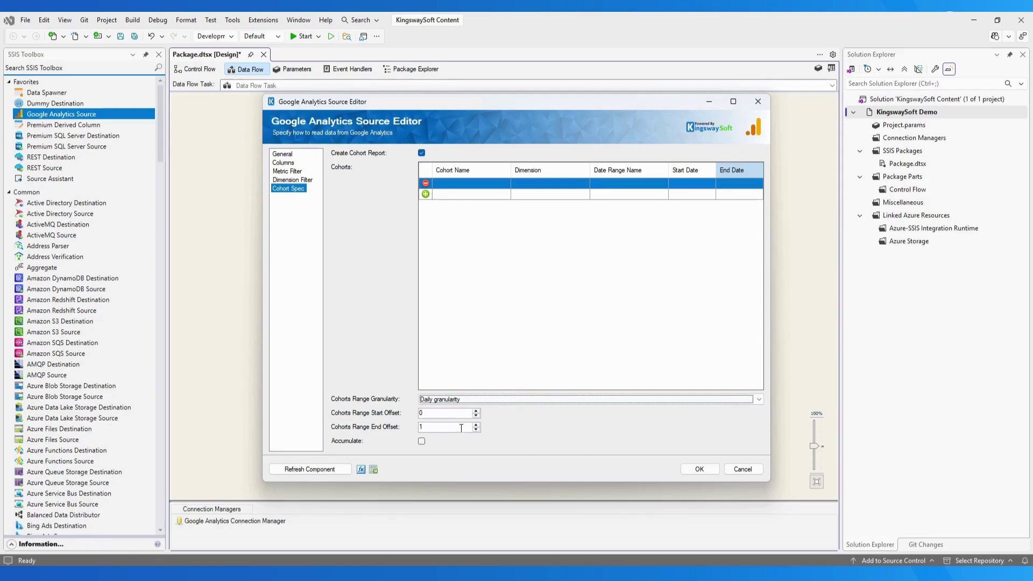
{"action": "left_click", "coordinate": [421, 442]}
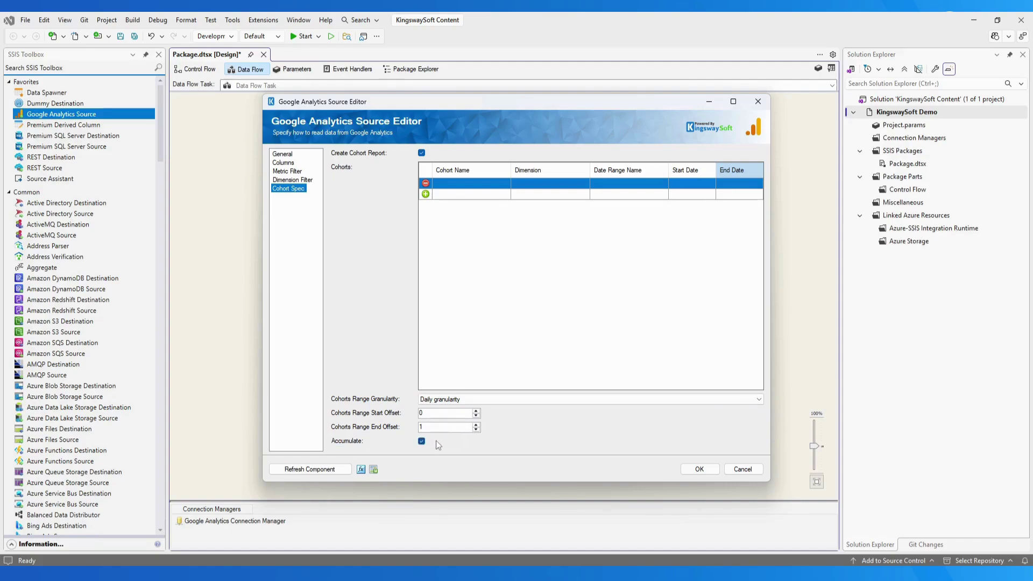
- Refresh the Google Analytics Source component's metadata and close the update summary
{"action": "left_click", "coordinate": [346, 470]}
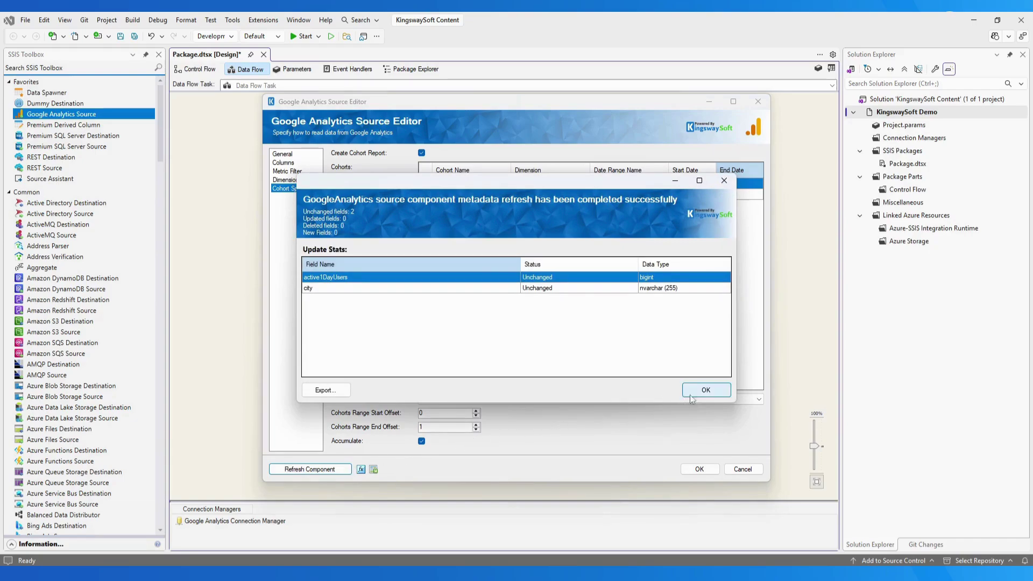
{"action": "left_click", "coordinate": [719, 394]}
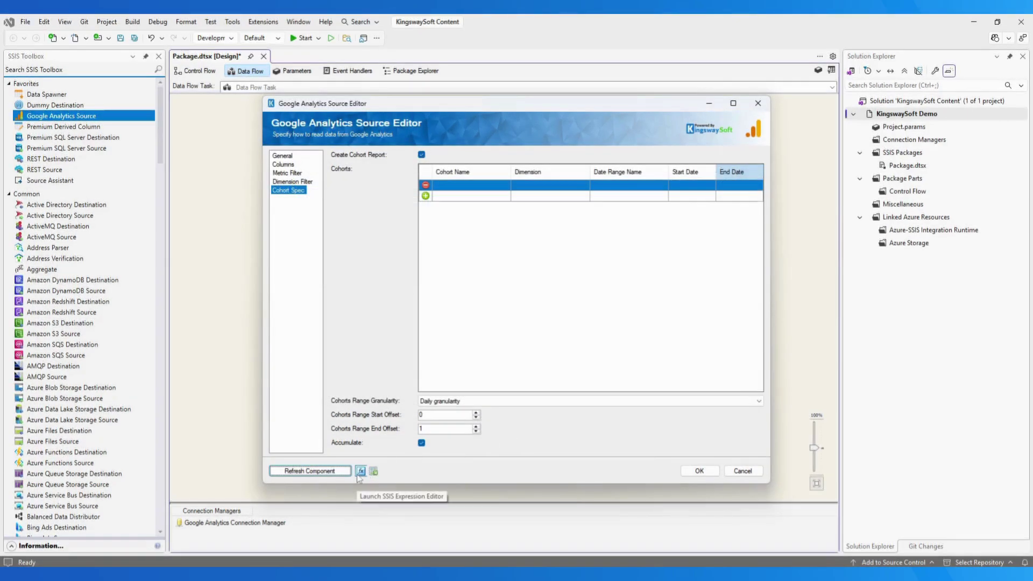
- Look through the source properties available for SSIS expressions and close the Property Expressions Editor
{"action": "left_click", "coordinate": [360, 469]}
{"action": "left_click_drag", "start_coordinate": [517, 235], "coordinate": [557, 236]}
{"action": "left_click_drag", "start_coordinate": [631, 250], "coordinate": [680, 249]}
{"action": "left_click", "coordinate": [551, 247]}
{"action": "scroll", "coordinate": [535, 270], "scroll_direction": "down", "scroll_amount": 4}
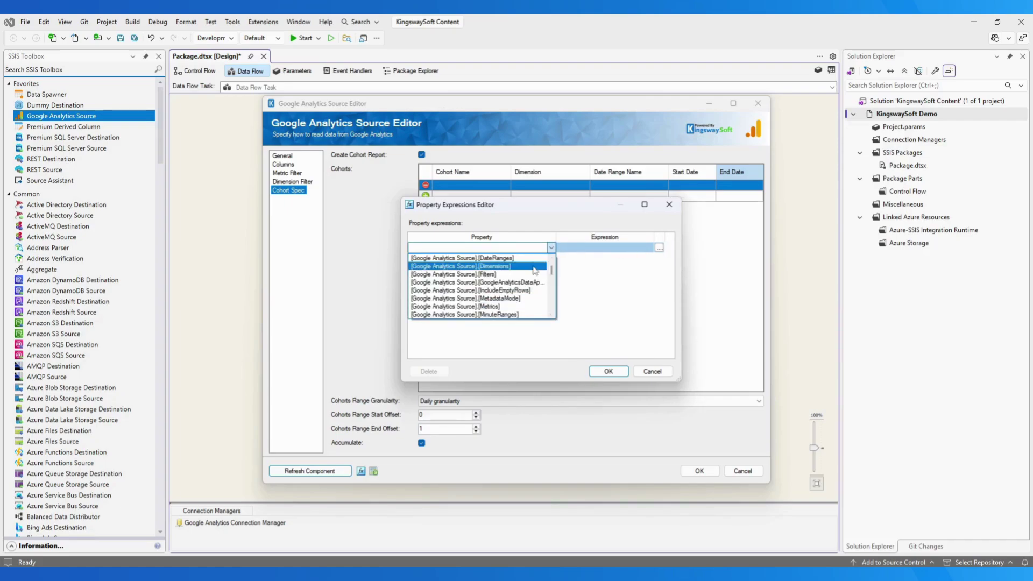
{"action": "left_click", "coordinate": [669, 204]}
- Review the component properties offered for metadata documentation, keep all of them selected, and close the documentation generator
{"action": "left_click", "coordinate": [377, 474]}
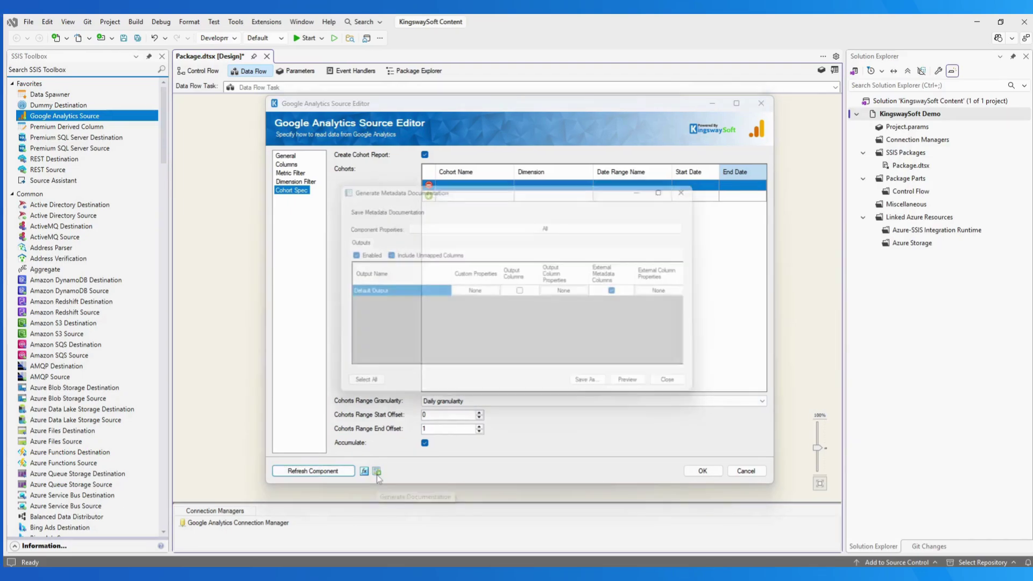
{"action": "left_click", "coordinate": [560, 226]}
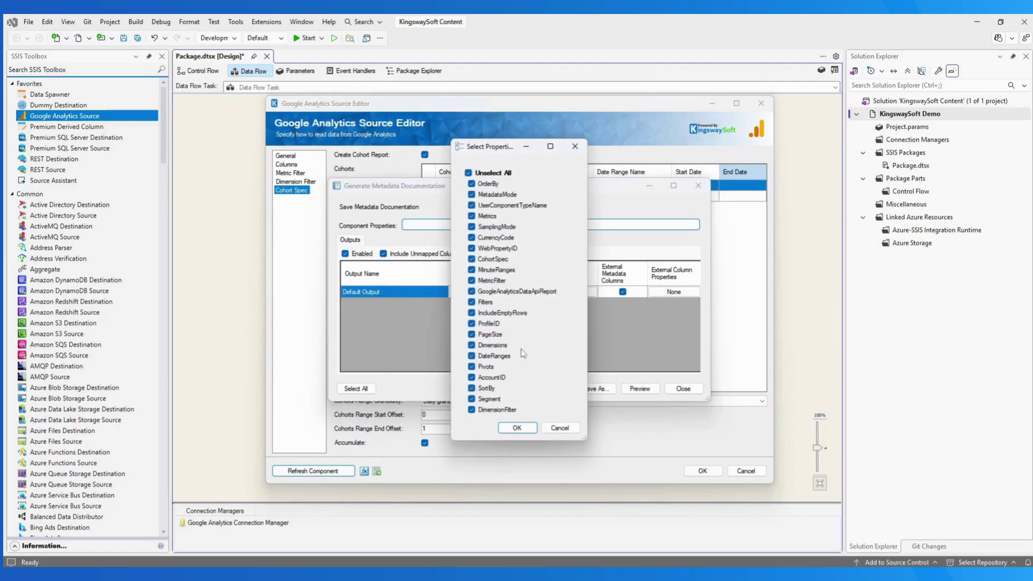
{"action": "left_click", "coordinate": [527, 429]}
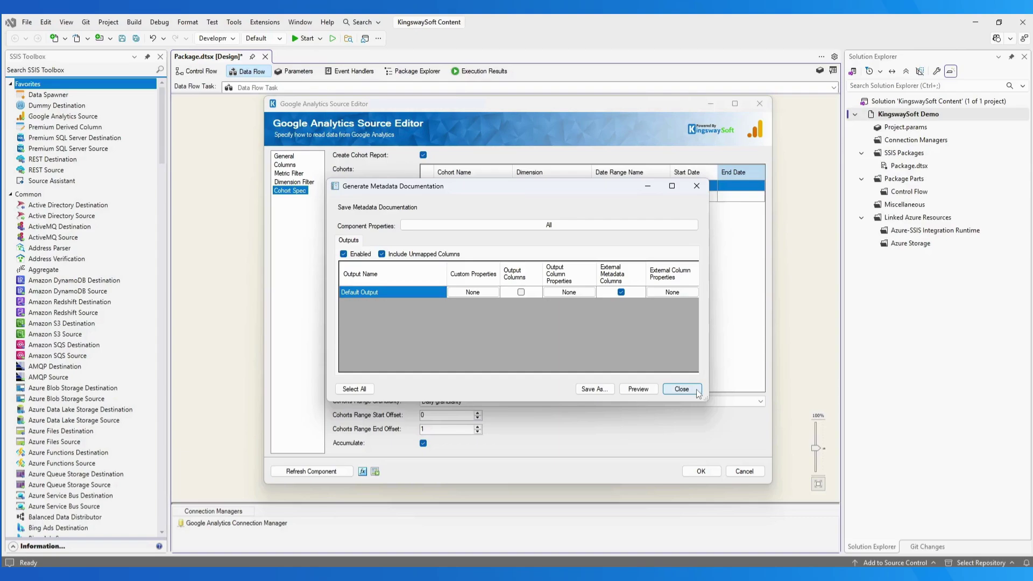
{"action": "left_click", "coordinate": [681, 389]}
- Disable Accumulate, remove the blank cohort row, and turn off the cohort report
{"action": "left_click", "coordinate": [423, 443]}
{"action": "left_click", "coordinate": [427, 185]}
{"action": "left_click", "coordinate": [424, 155]}
- Add a date range from Today to Today in the general report settings and accept the source configuration
{"action": "left_click", "coordinate": [288, 157]}
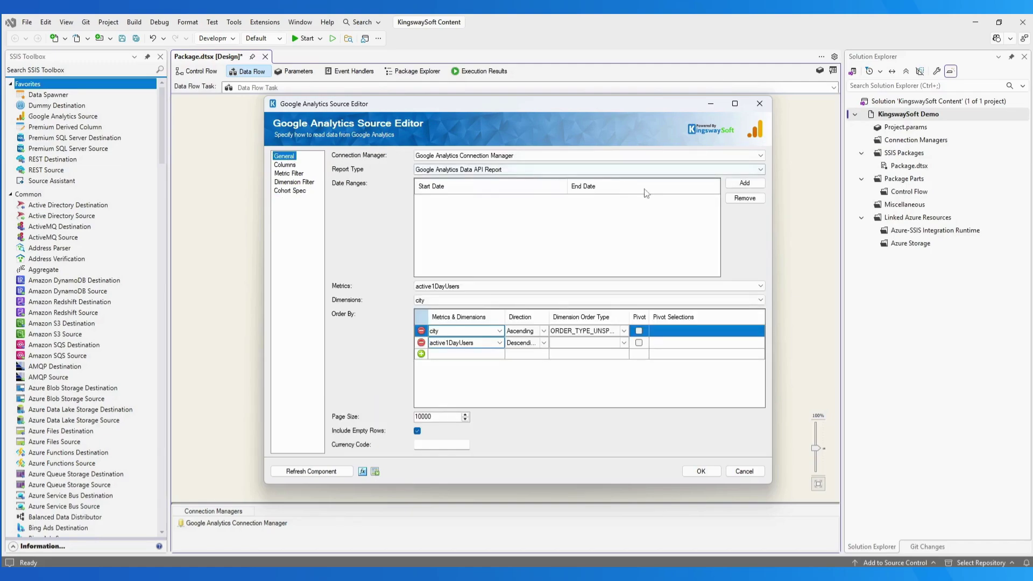
{"action": "left_click", "coordinate": [764, 184]}
{"action": "left_click", "coordinate": [601, 315]}
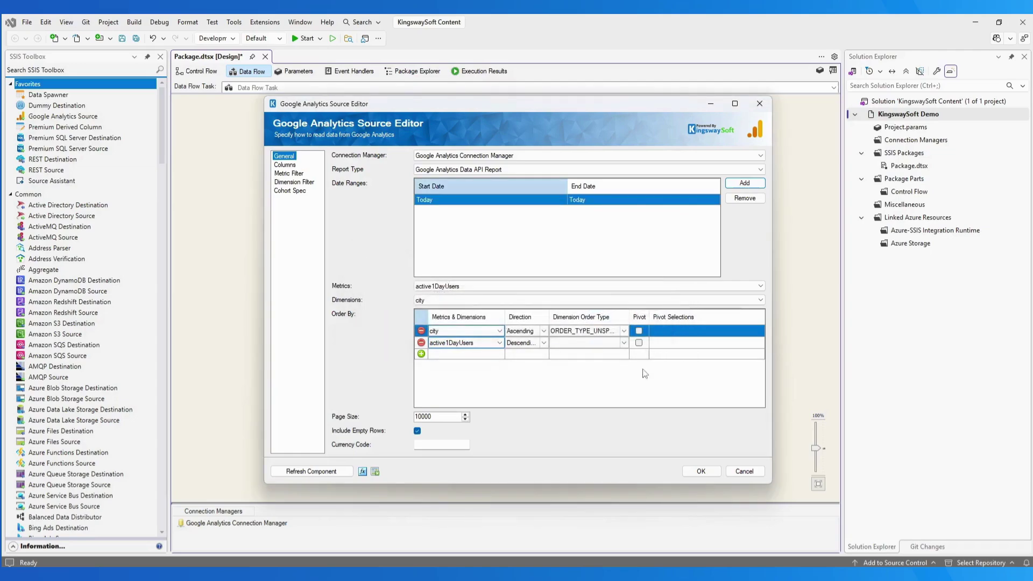
{"action": "left_click", "coordinate": [715, 474]}
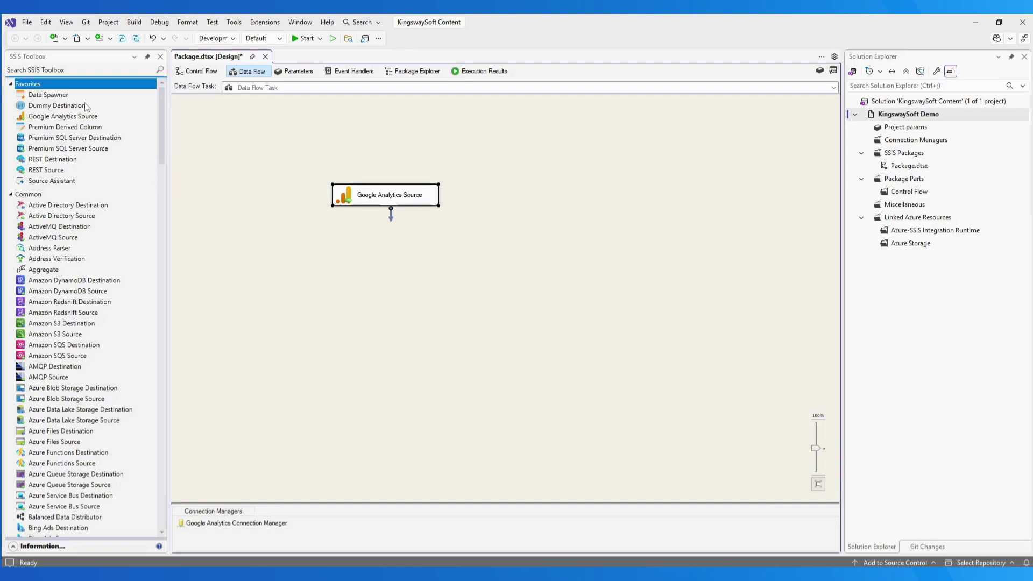
- Add a Dummy Destination below the Google Analytics Source and connect the source's output to it
{"action": "left_click_drag", "start_coordinate": [84, 108], "coordinate": [366, 246]}
{"action": "left_click", "coordinate": [417, 200]}
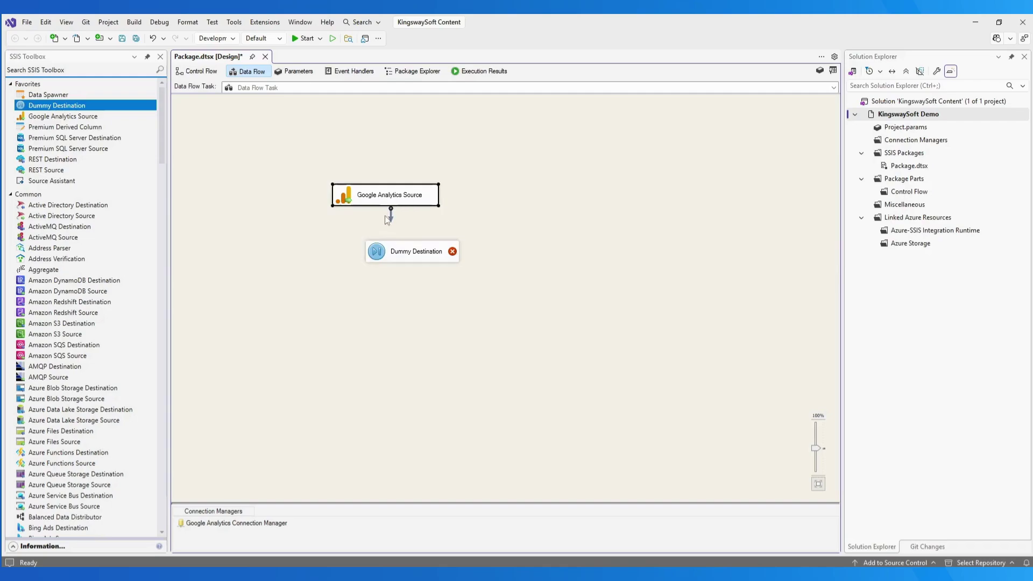
{"action": "left_click_drag", "start_coordinate": [411, 246], "coordinate": [412, 248]}
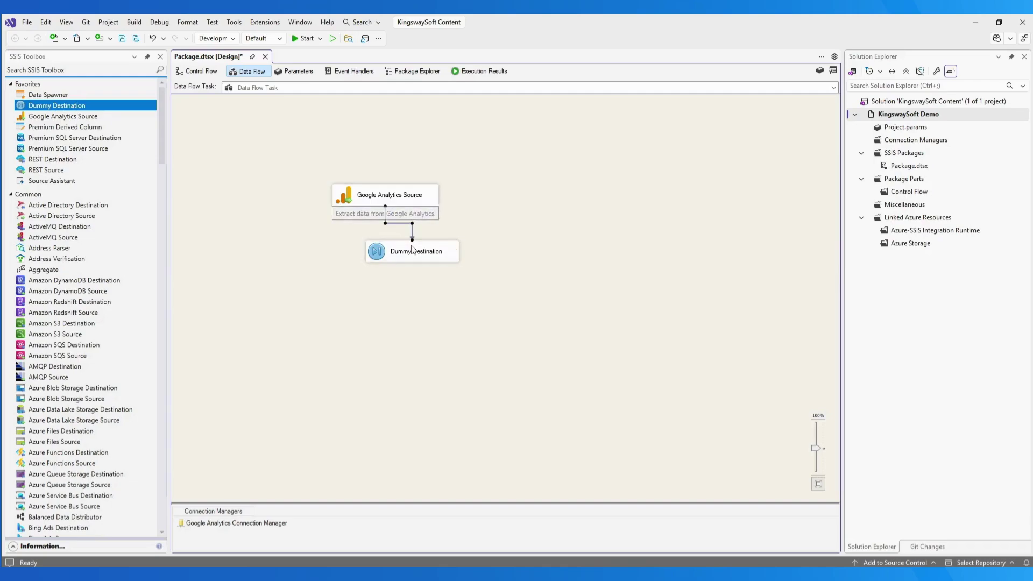
- Execute the data flow task
{"action": "right_click", "coordinate": [519, 293]}
{"action": "left_click", "coordinate": [610, 358]}
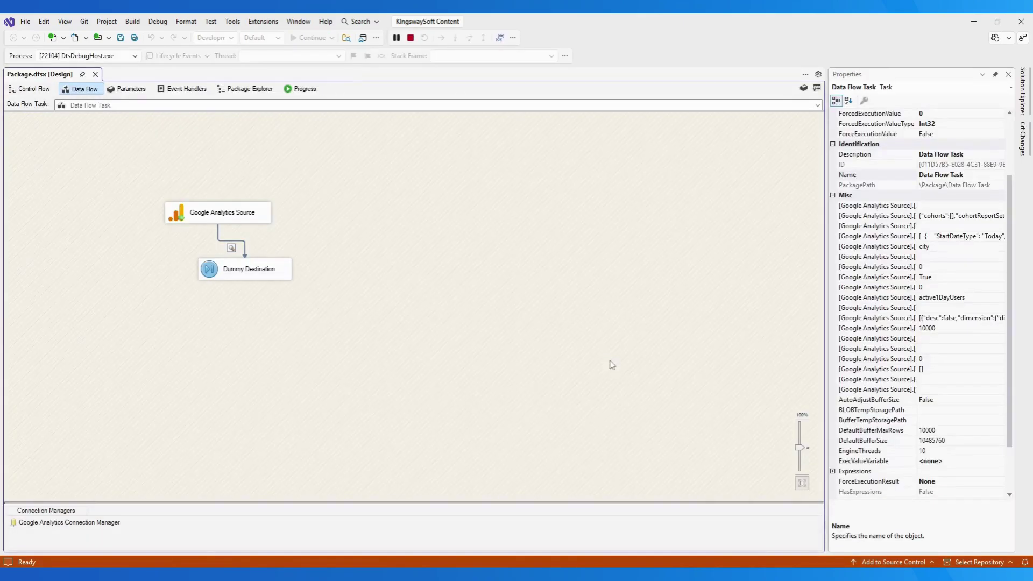